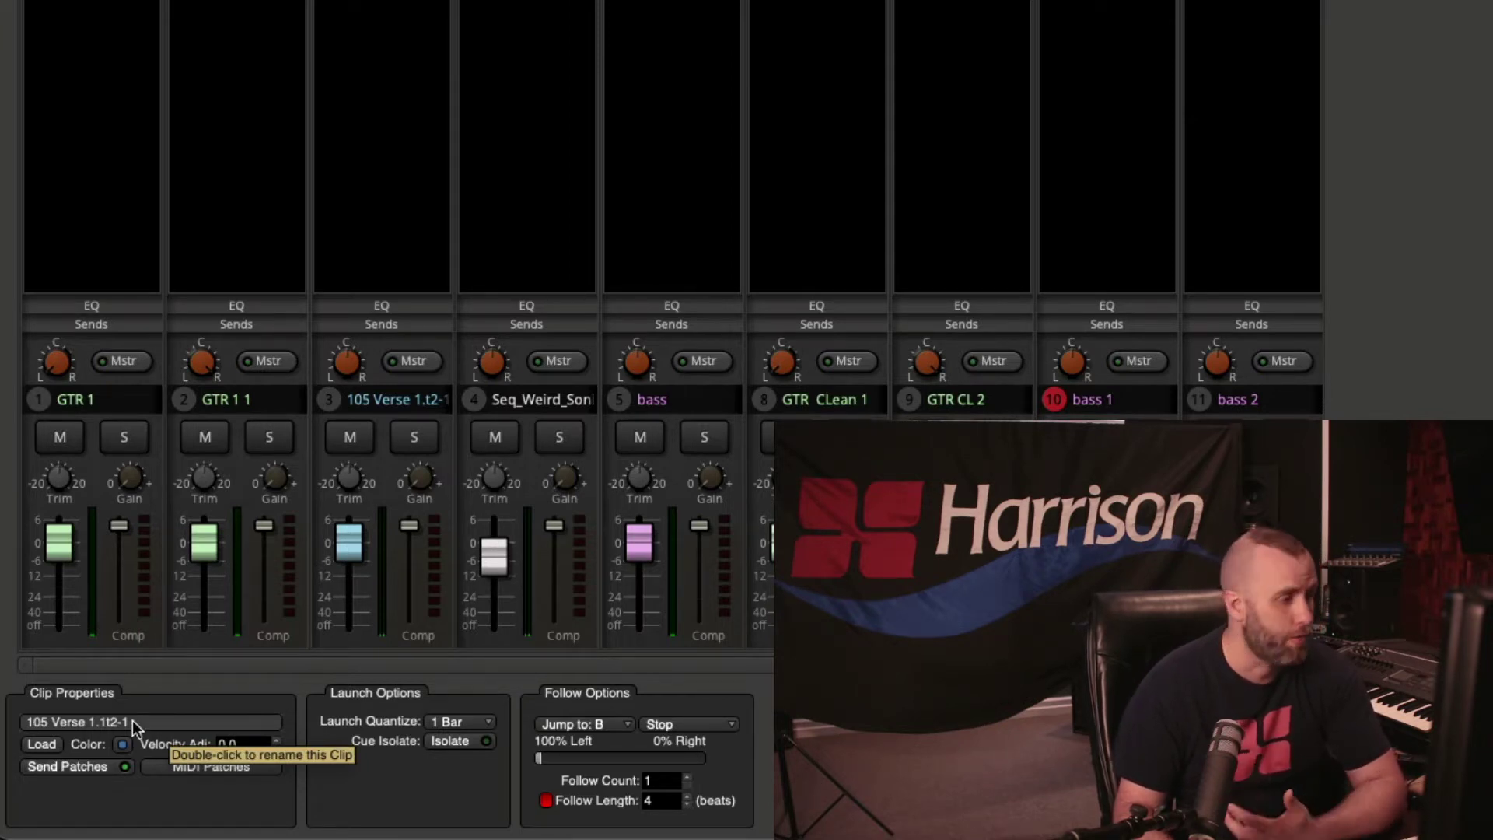
# Rename the 105 Verse 1.1t2-1 clip to A Sec V1 and the 105 Chorus 1 clip to A Sec V2
pyautogui.doubleClick(128, 721)
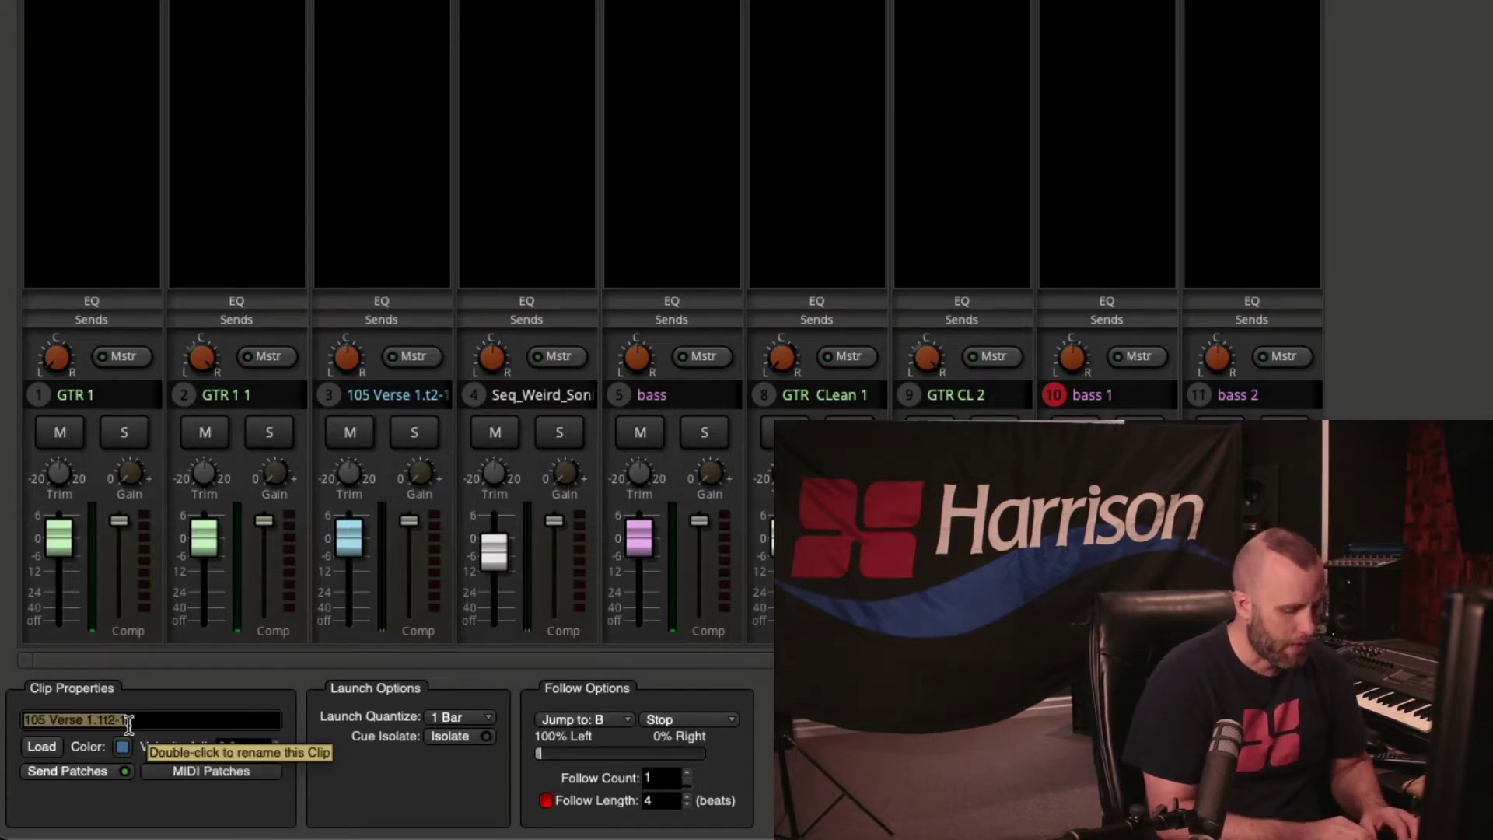
pyautogui.write('A C')
pyautogui.press('BackSpace')
pyautogui.write('Se')
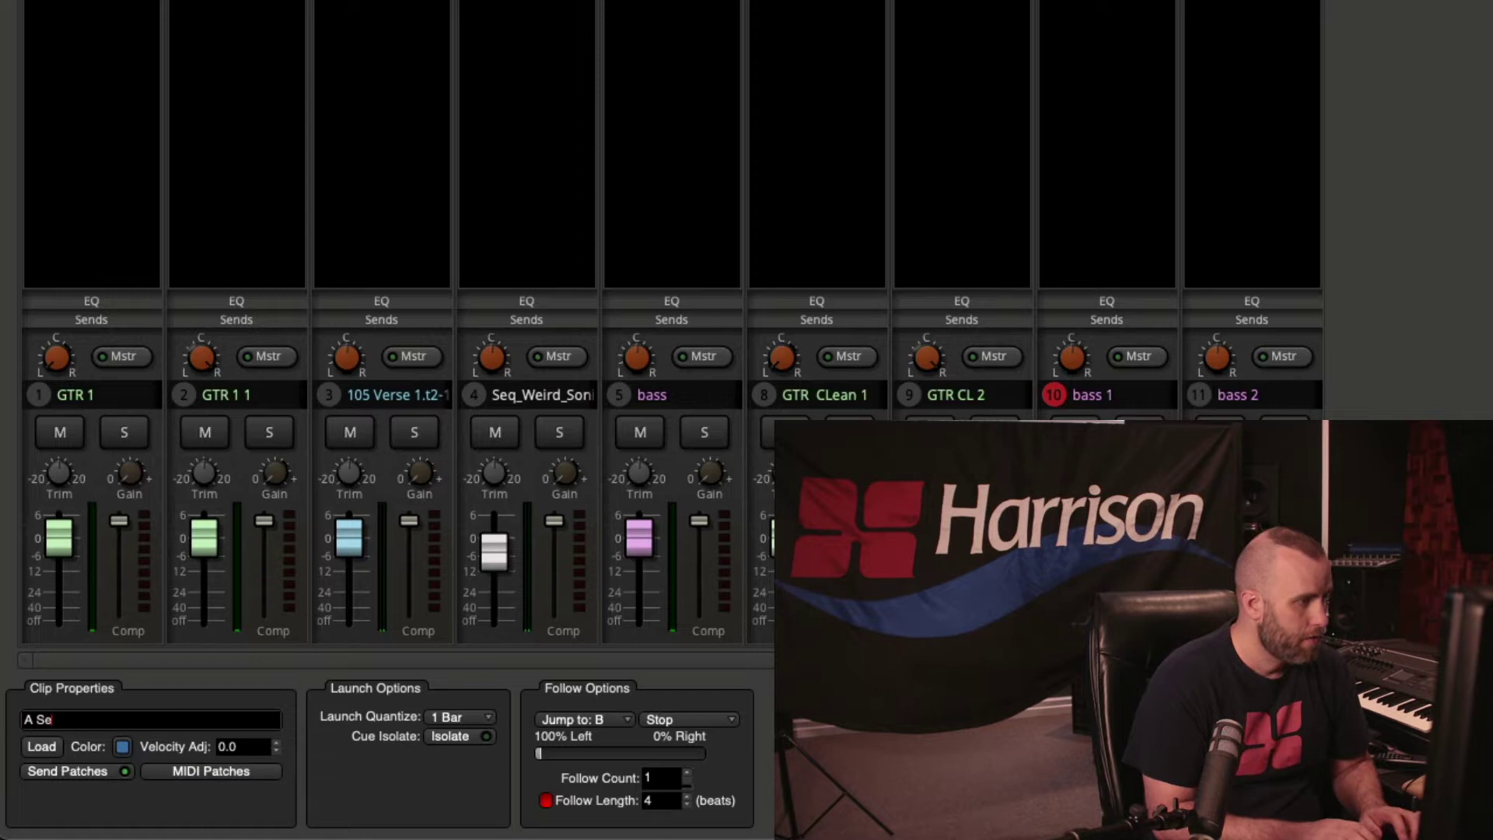
pyautogui.write('c V')
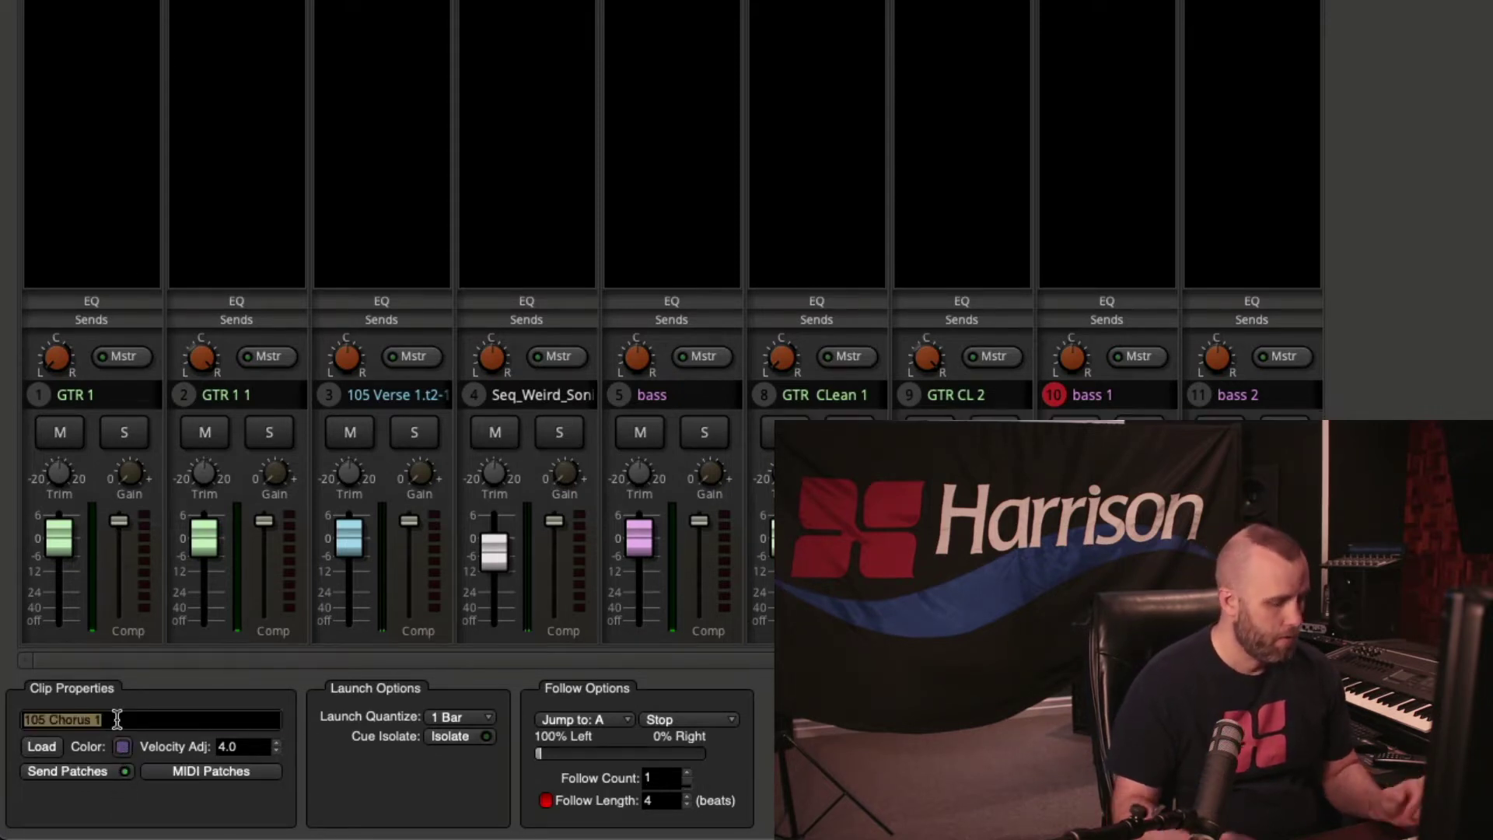
pyautogui.doubleClick(115, 721)
pyautogui.write('A')
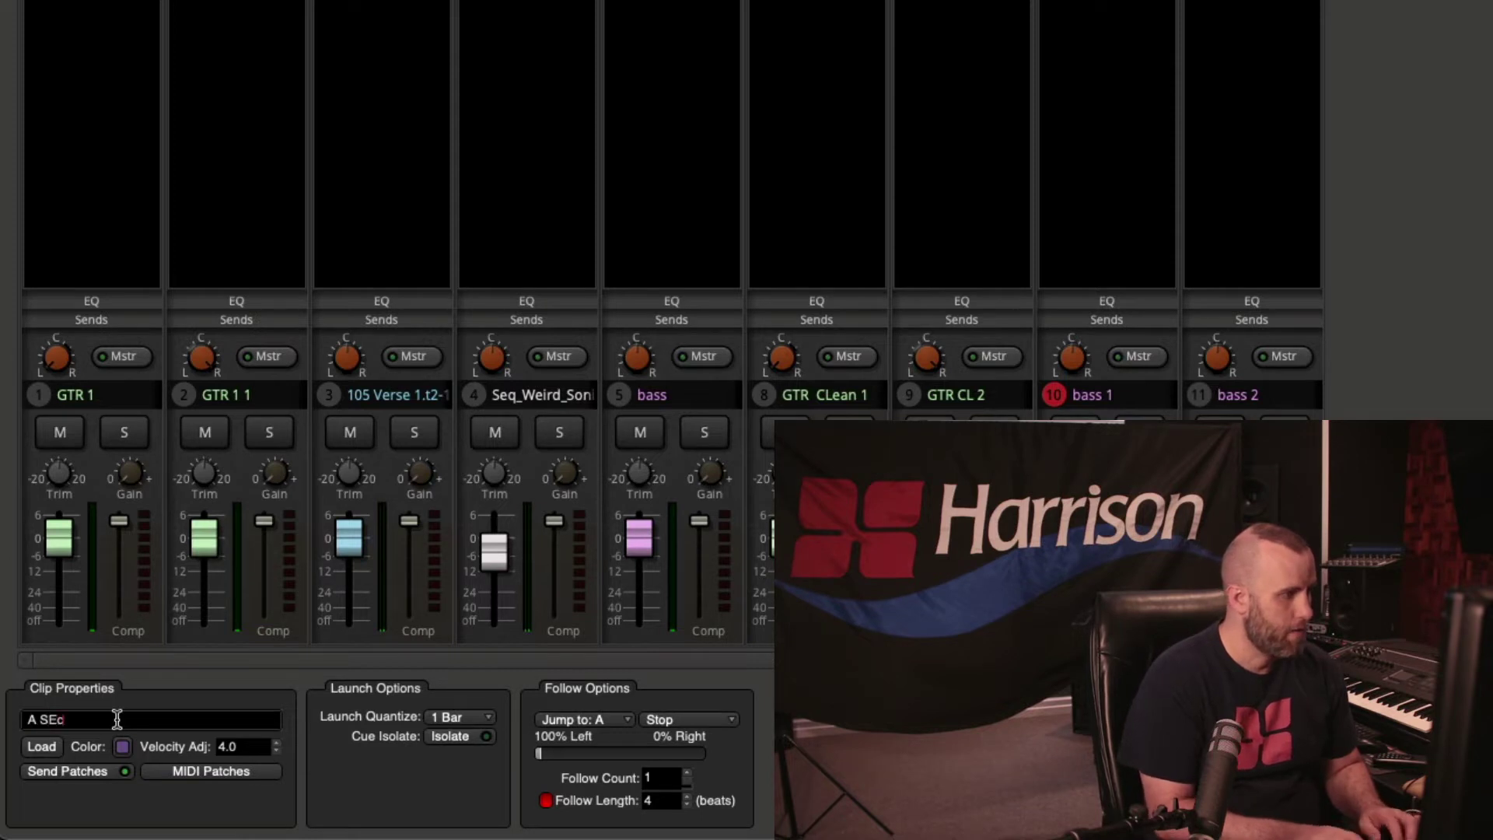
pyautogui.write(' Sec V2')
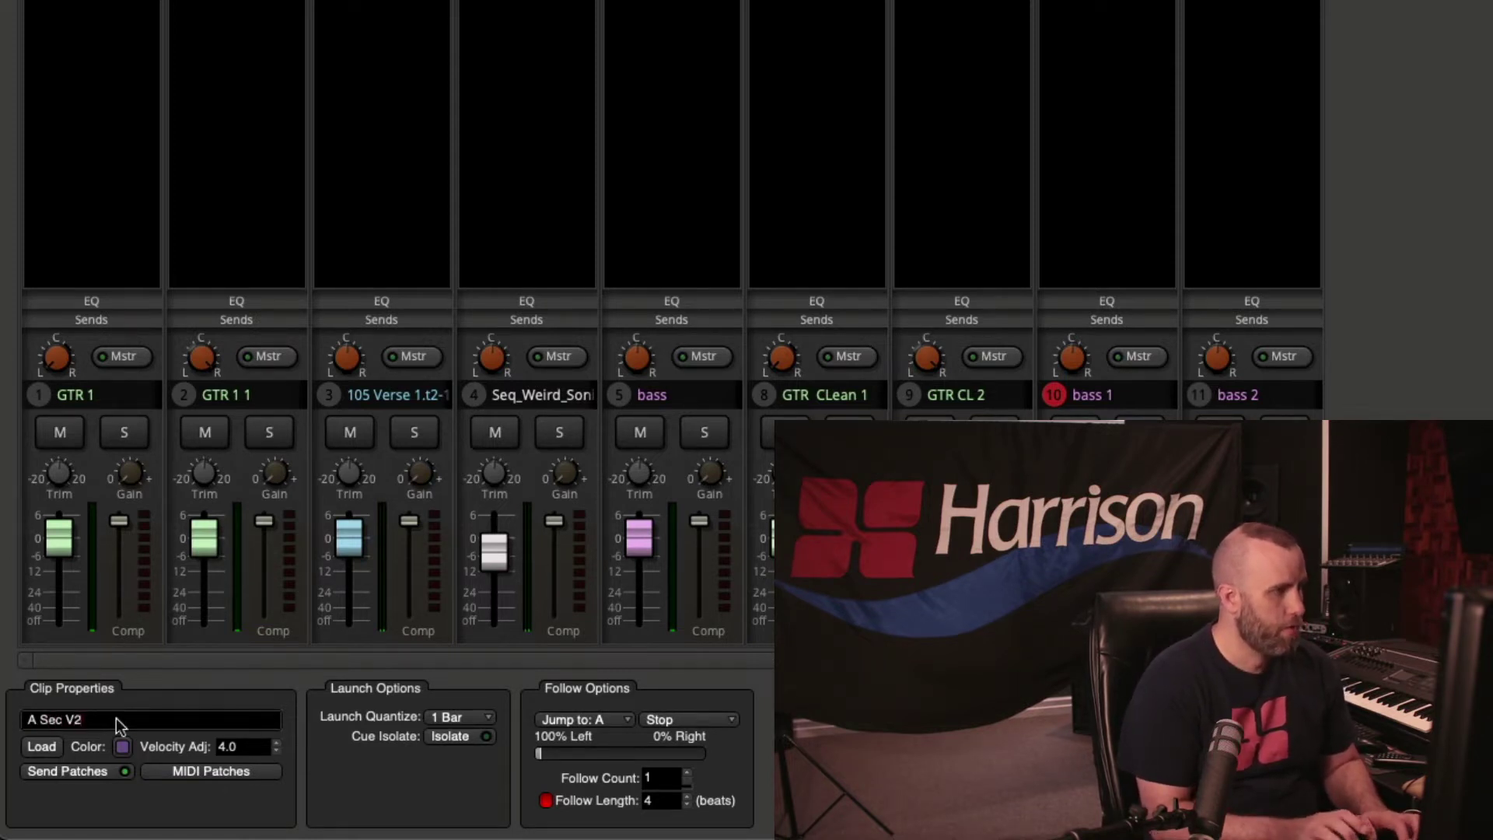
pyautogui.press('Return')
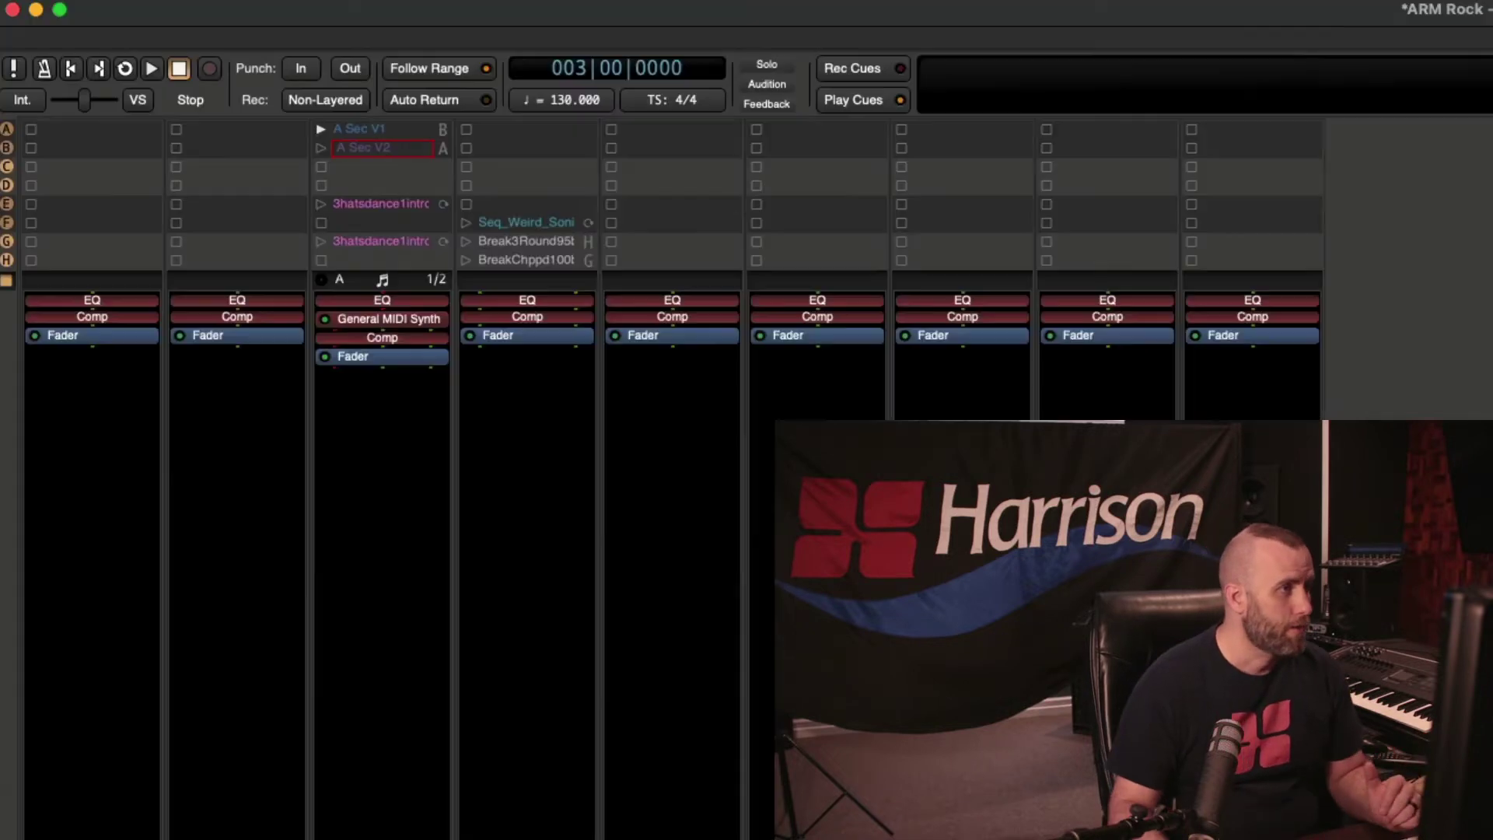
# Select the 3_hats_dance1intro clip and rename it B Sec HH in Clip Properties, redoing it after an undo
pyautogui.click(384, 204)
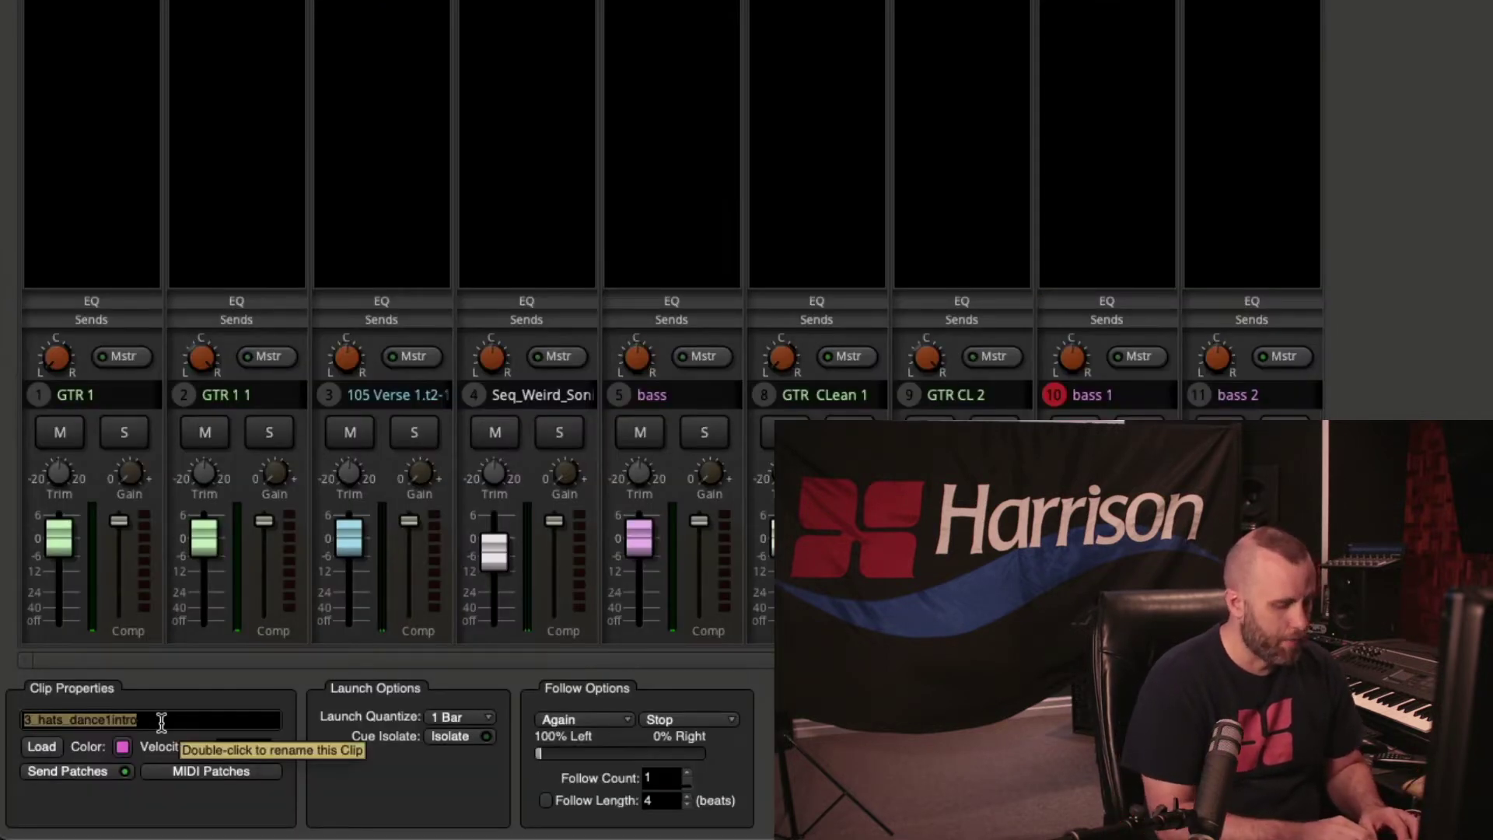
pyautogui.write('B Sec')
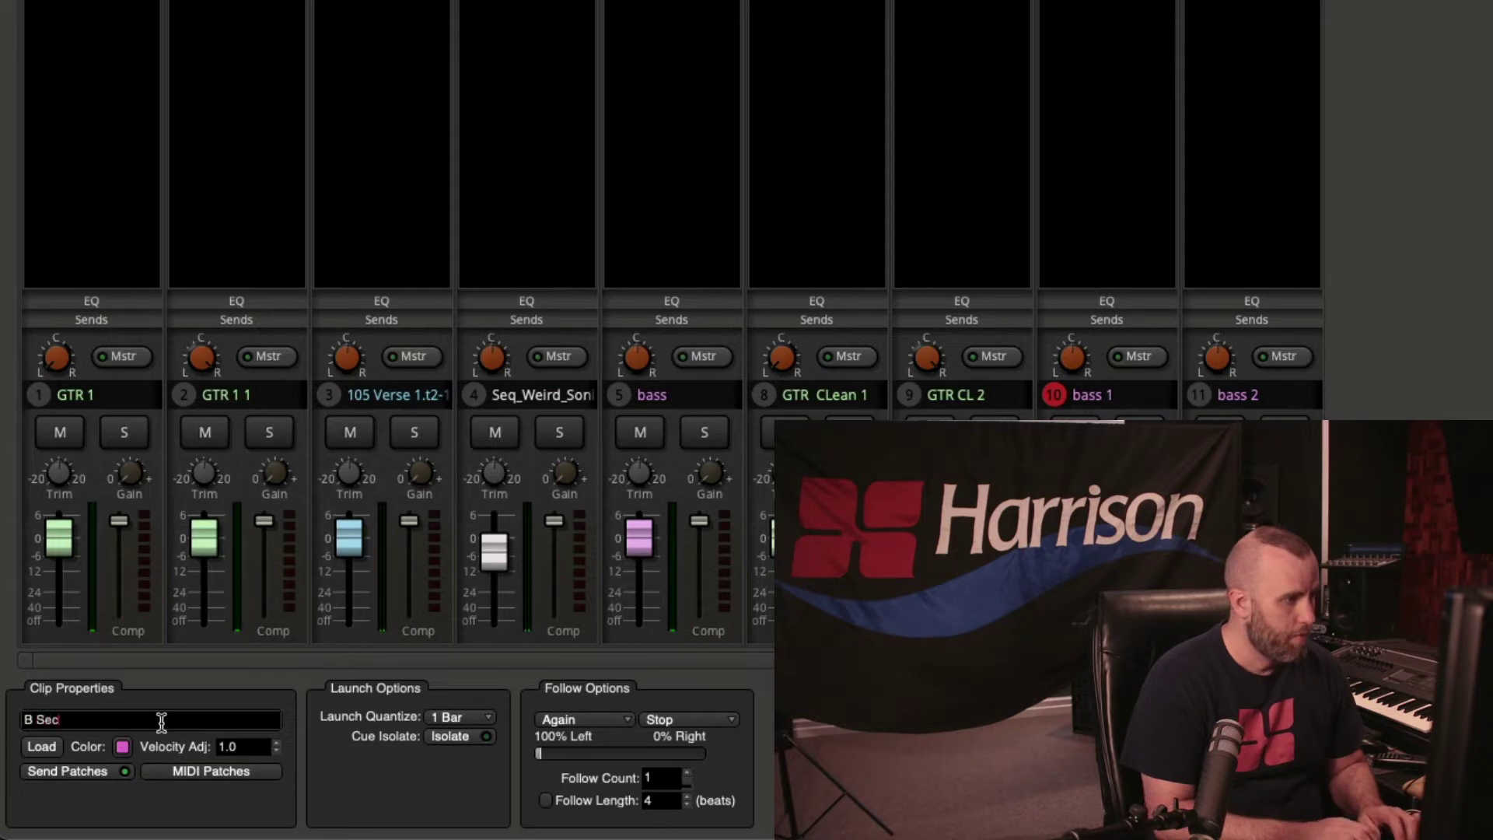
pyautogui.write(' HH')
pyautogui.press('Return')
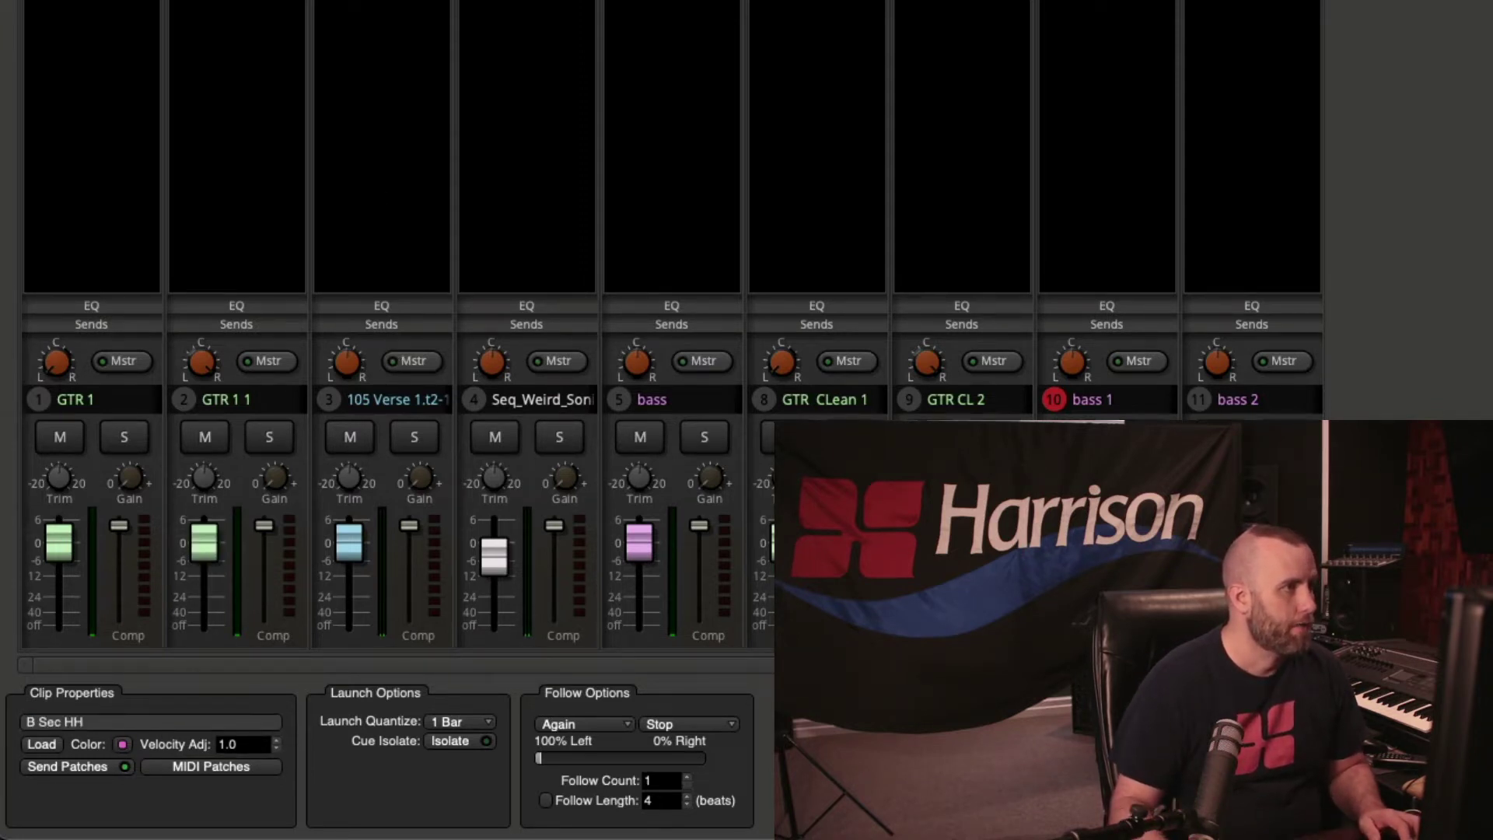
pyautogui.hotkey('ctrl', 'z')
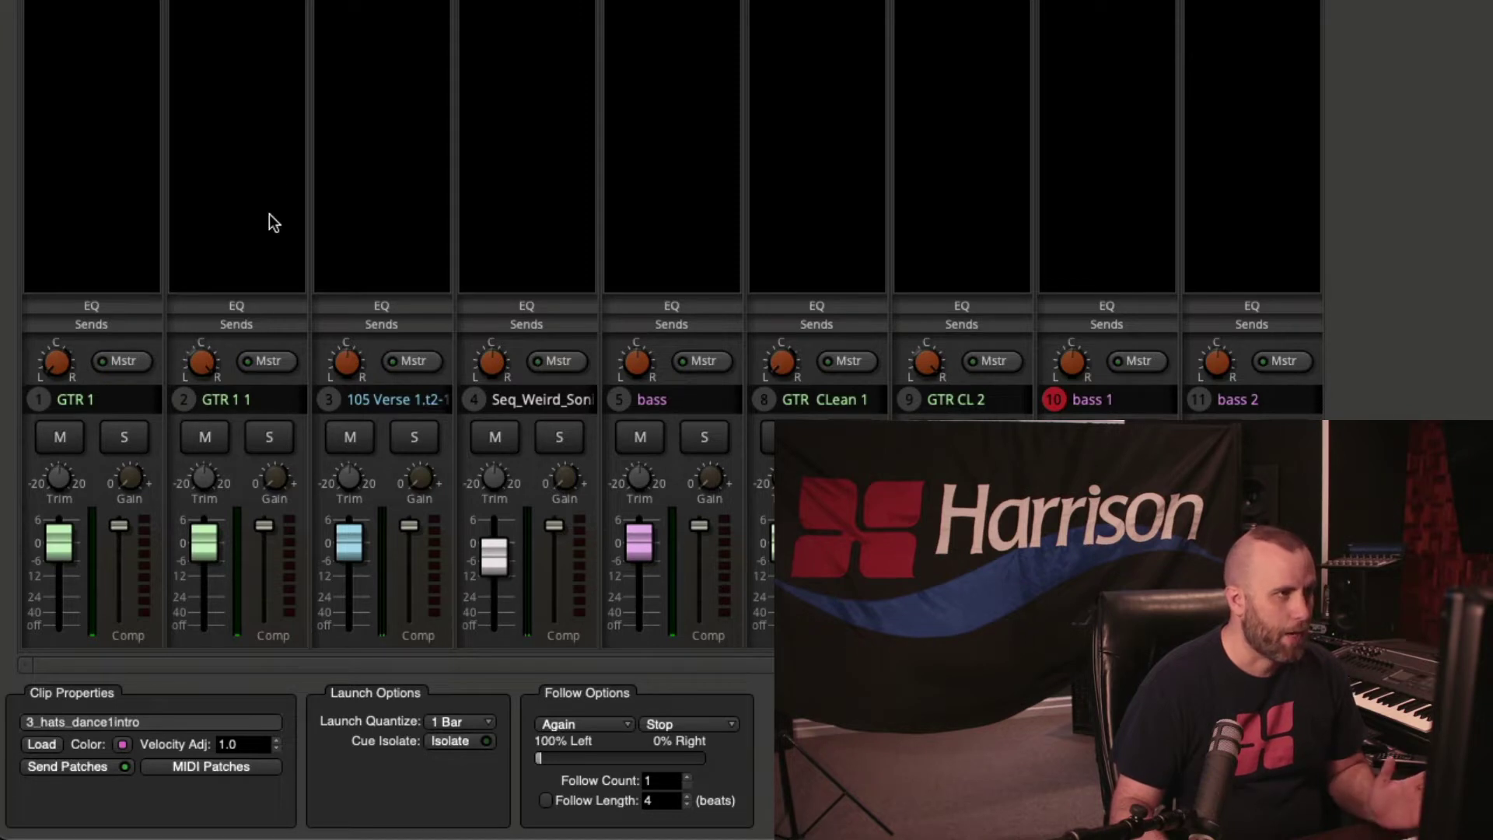
pyautogui.click(157, 720)
pyautogui.moveTo(158, 720); pyautogui.dragTo(4, 694)
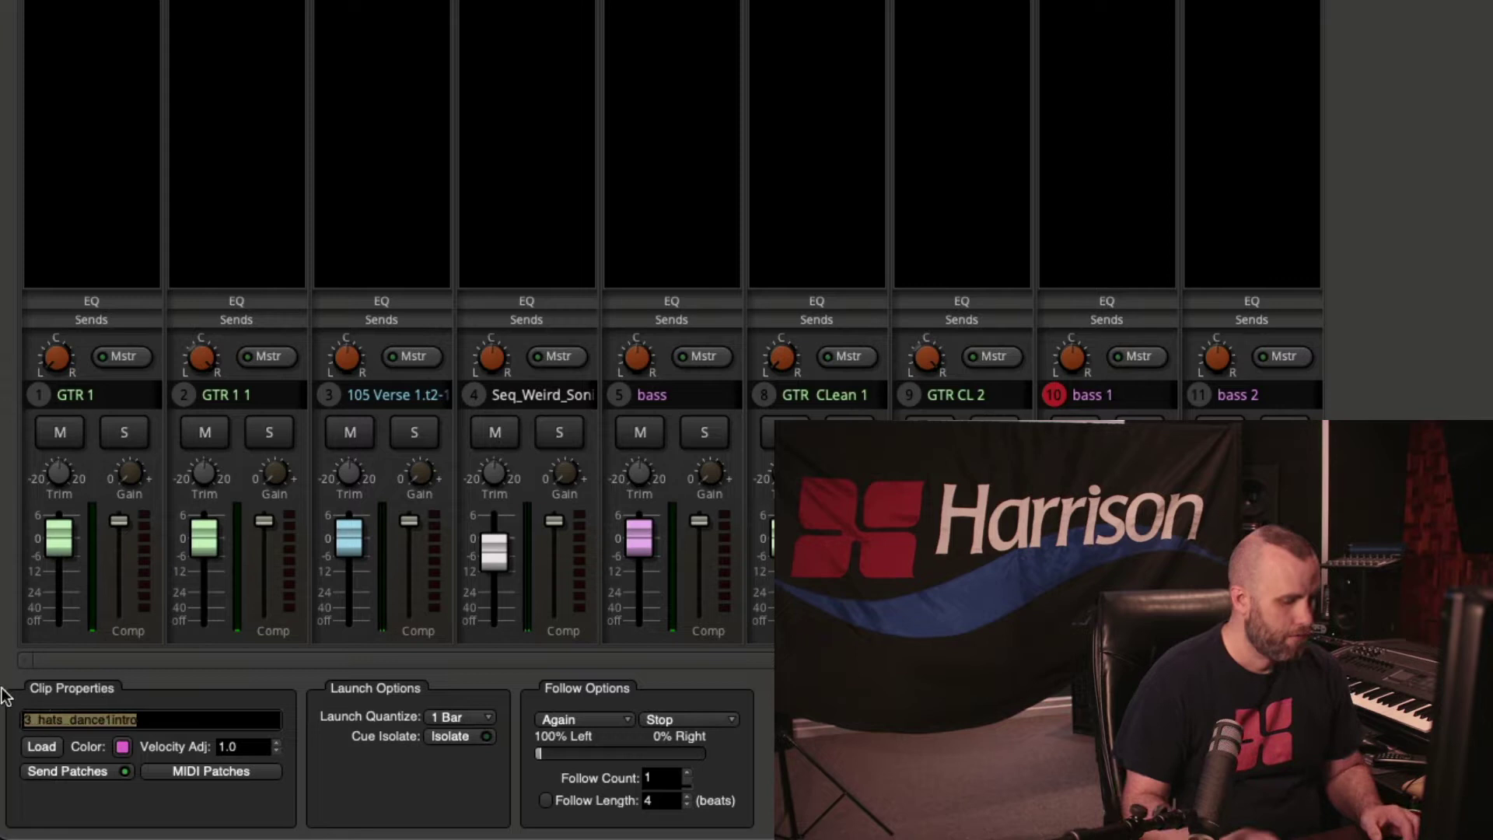
pyautogui.write('B')
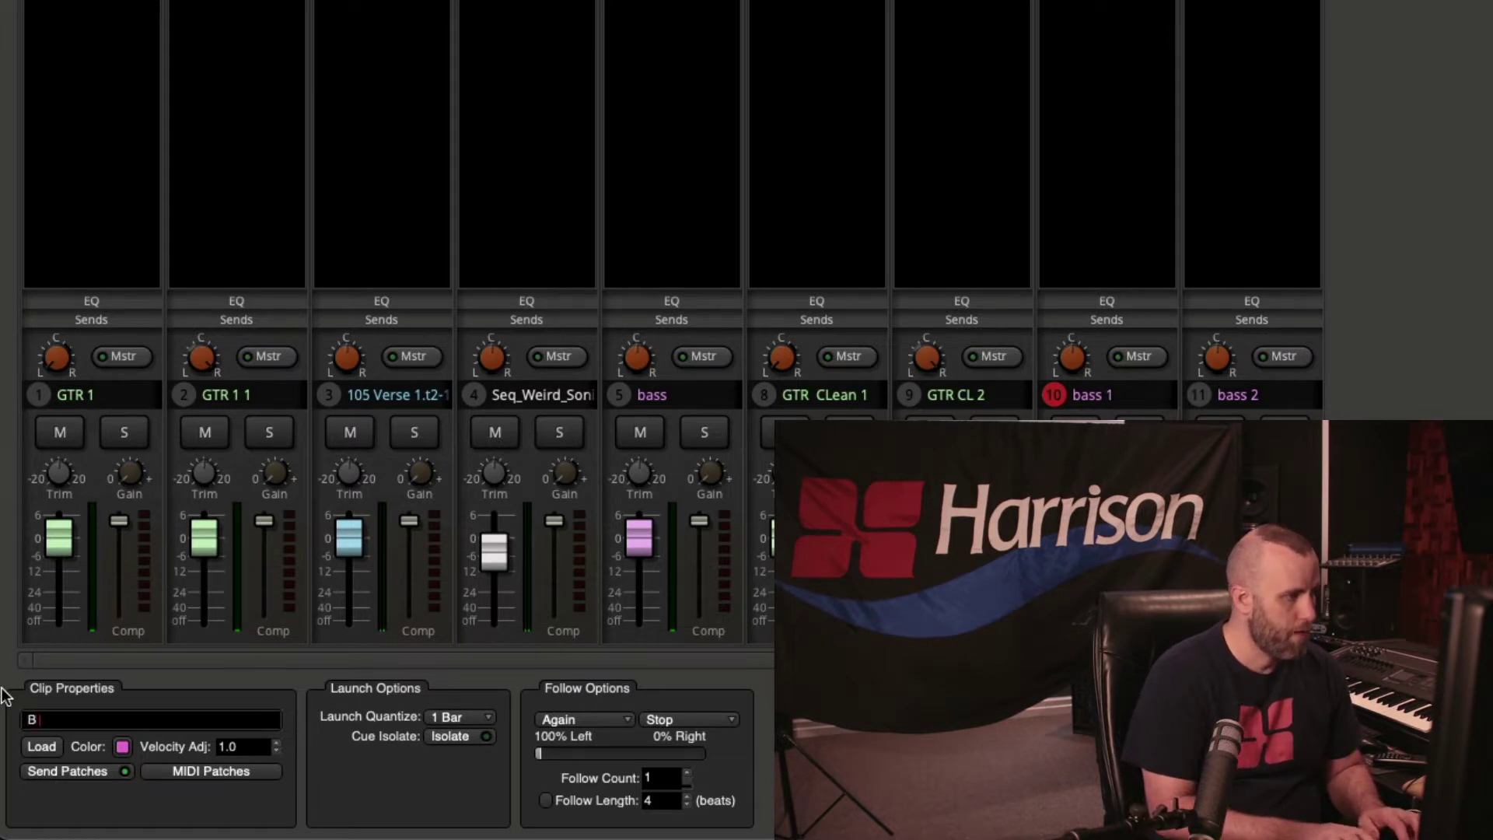
pyautogui.write(' Sec HH')
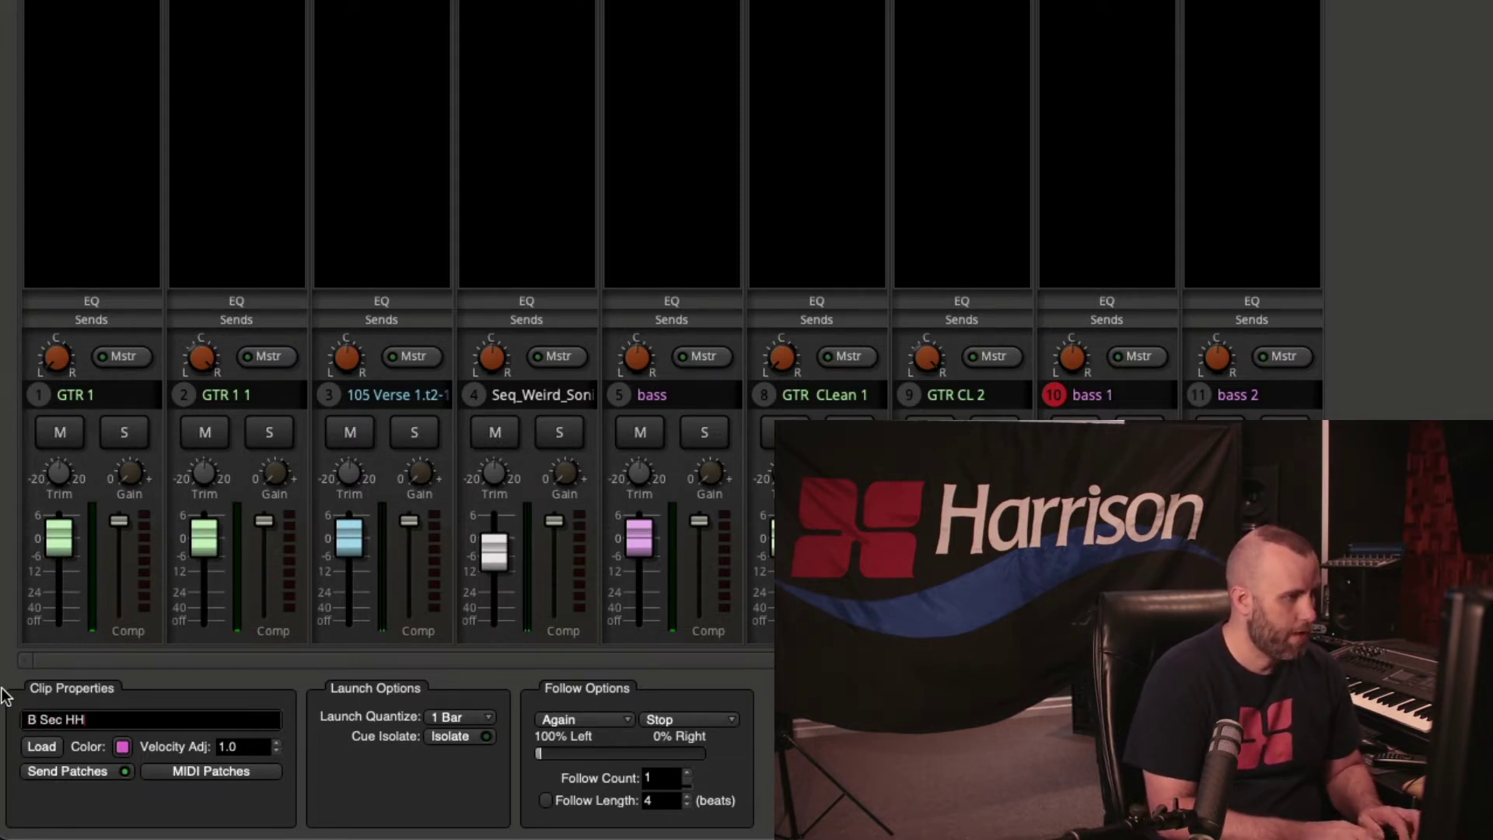
pyautogui.press('Return')
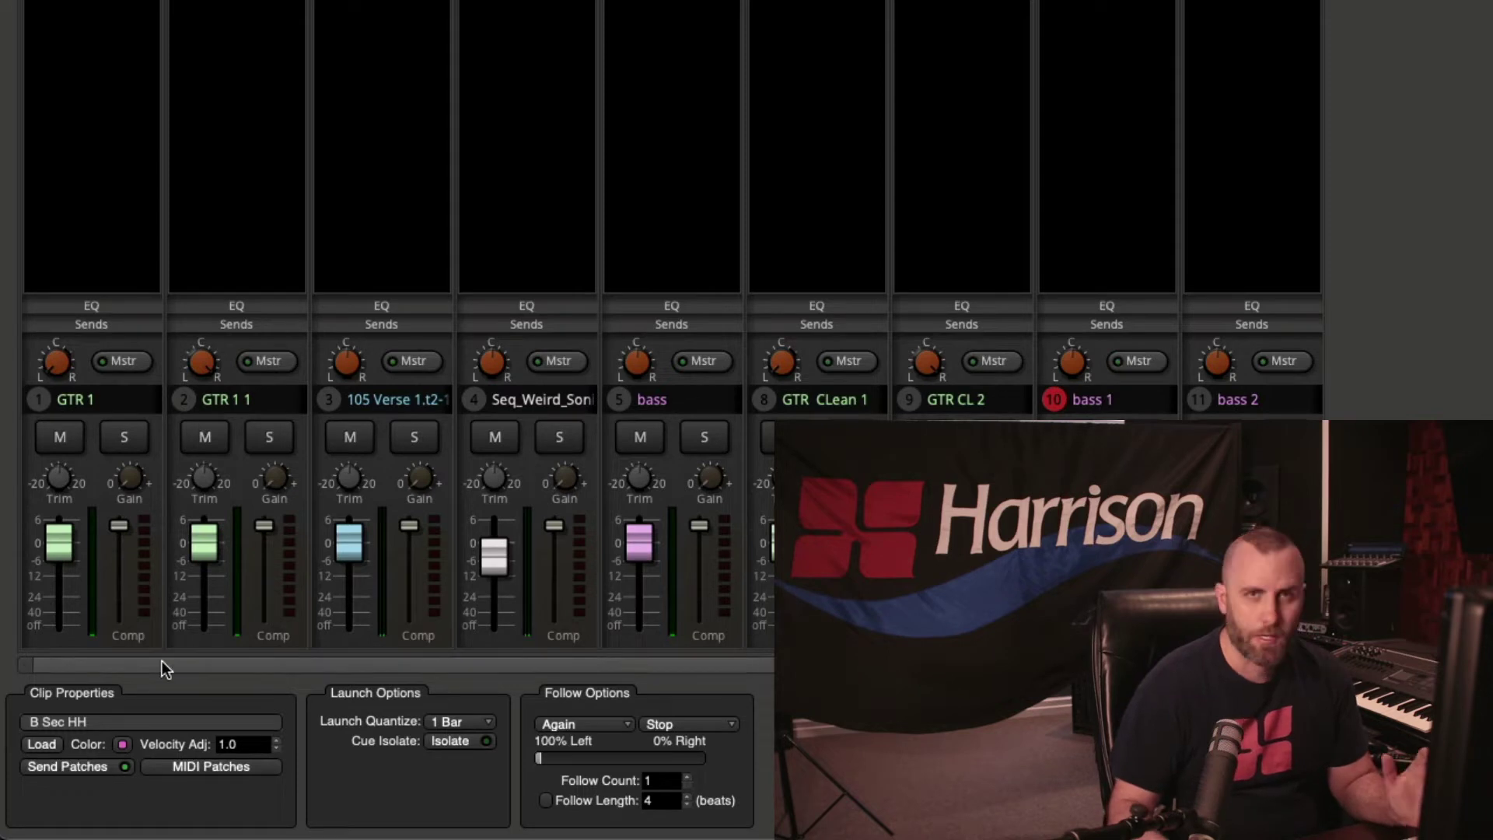
# Switch from the Mixer window back to the Cues grid with Alt+G
pyautogui.hotkey('alt', 'g')
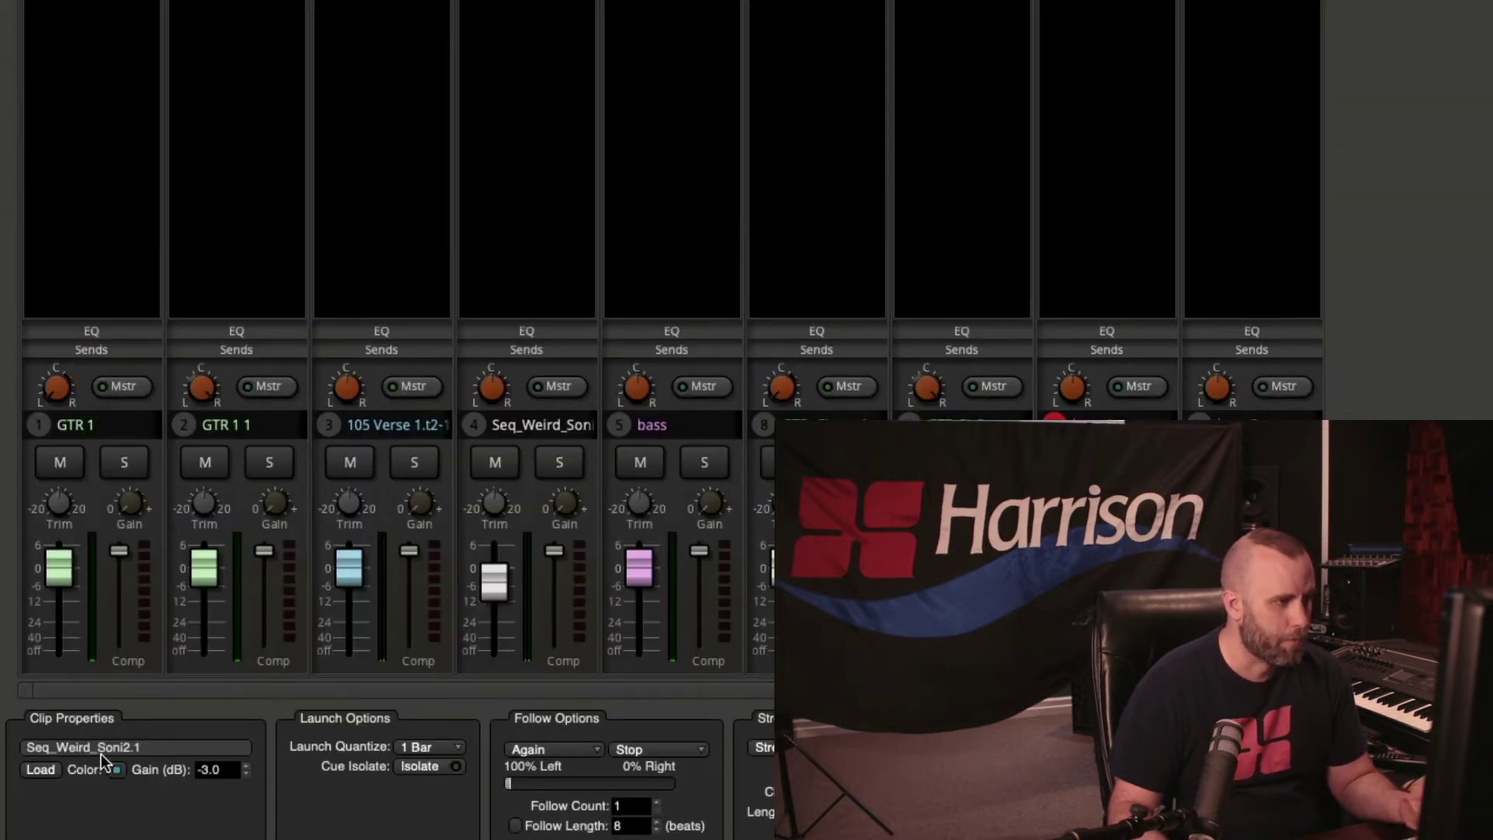
# Change the Seq_Weird_Soni2.1 clip's name to Weird Sonic in Clip Properties
pyautogui.doubleClick(148, 747)
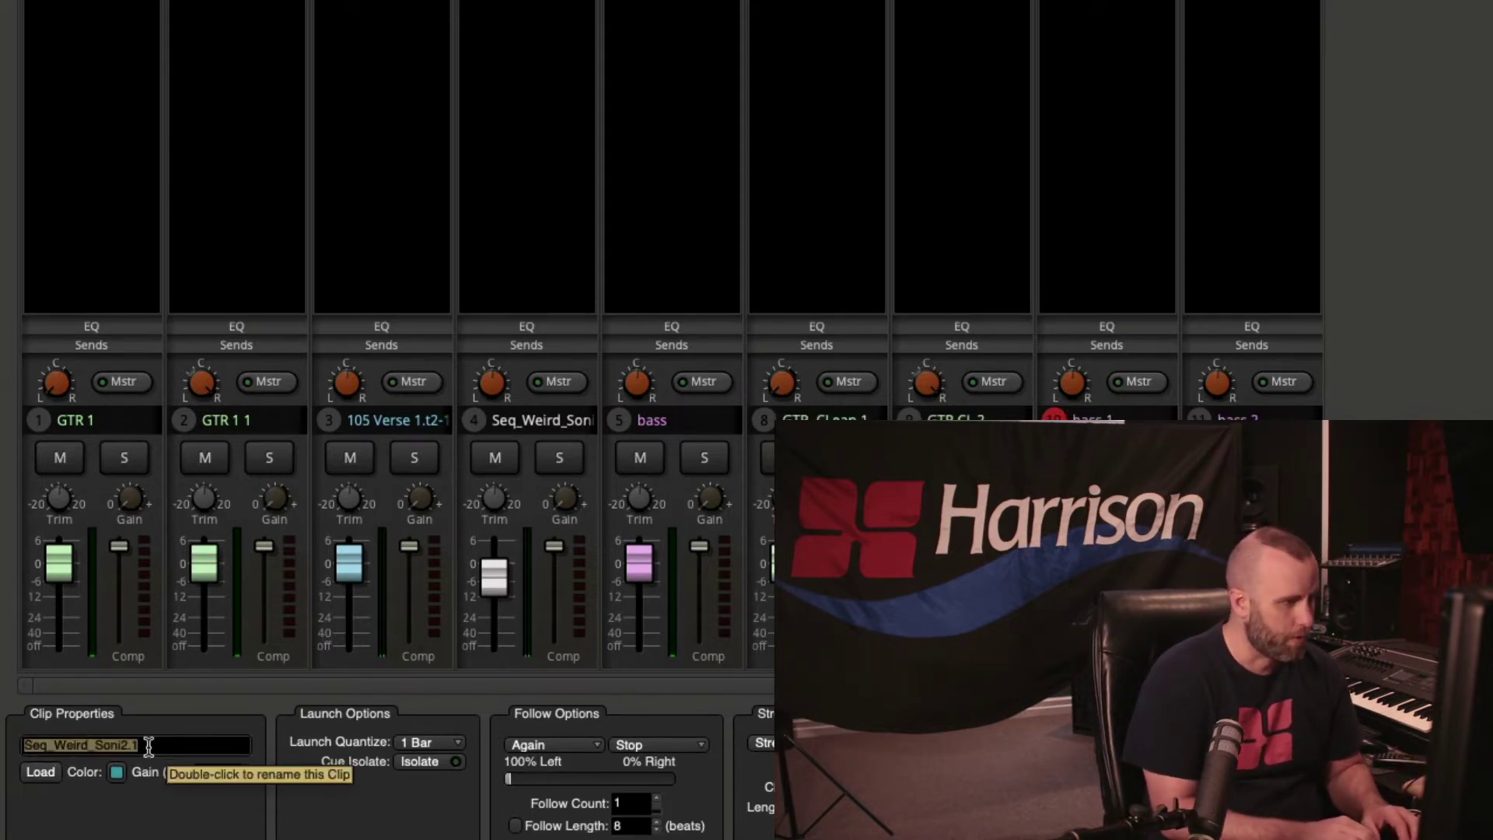
pyautogui.write('Weird Sonic')
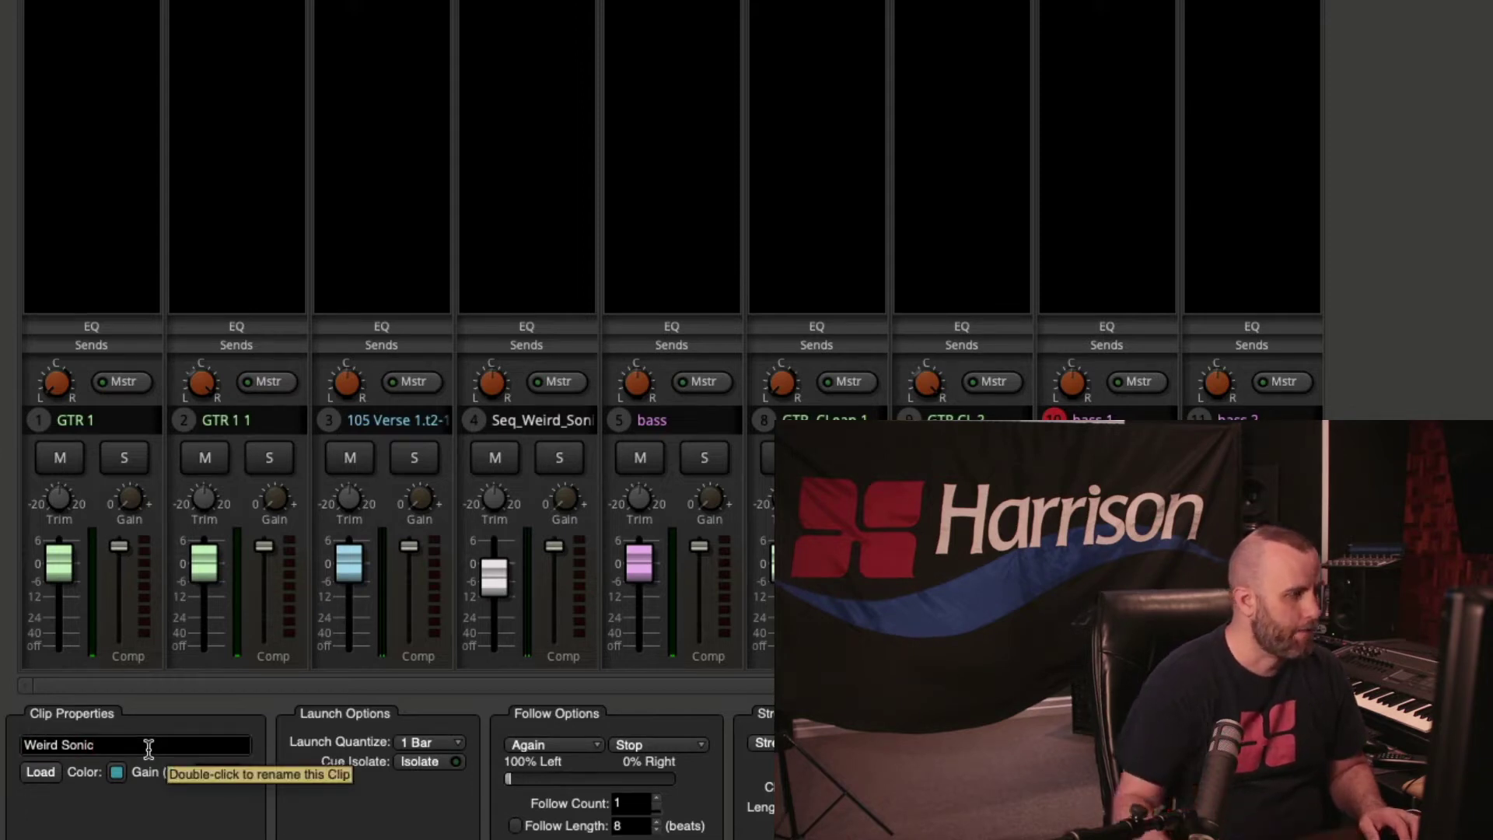
pyautogui.press('Return')
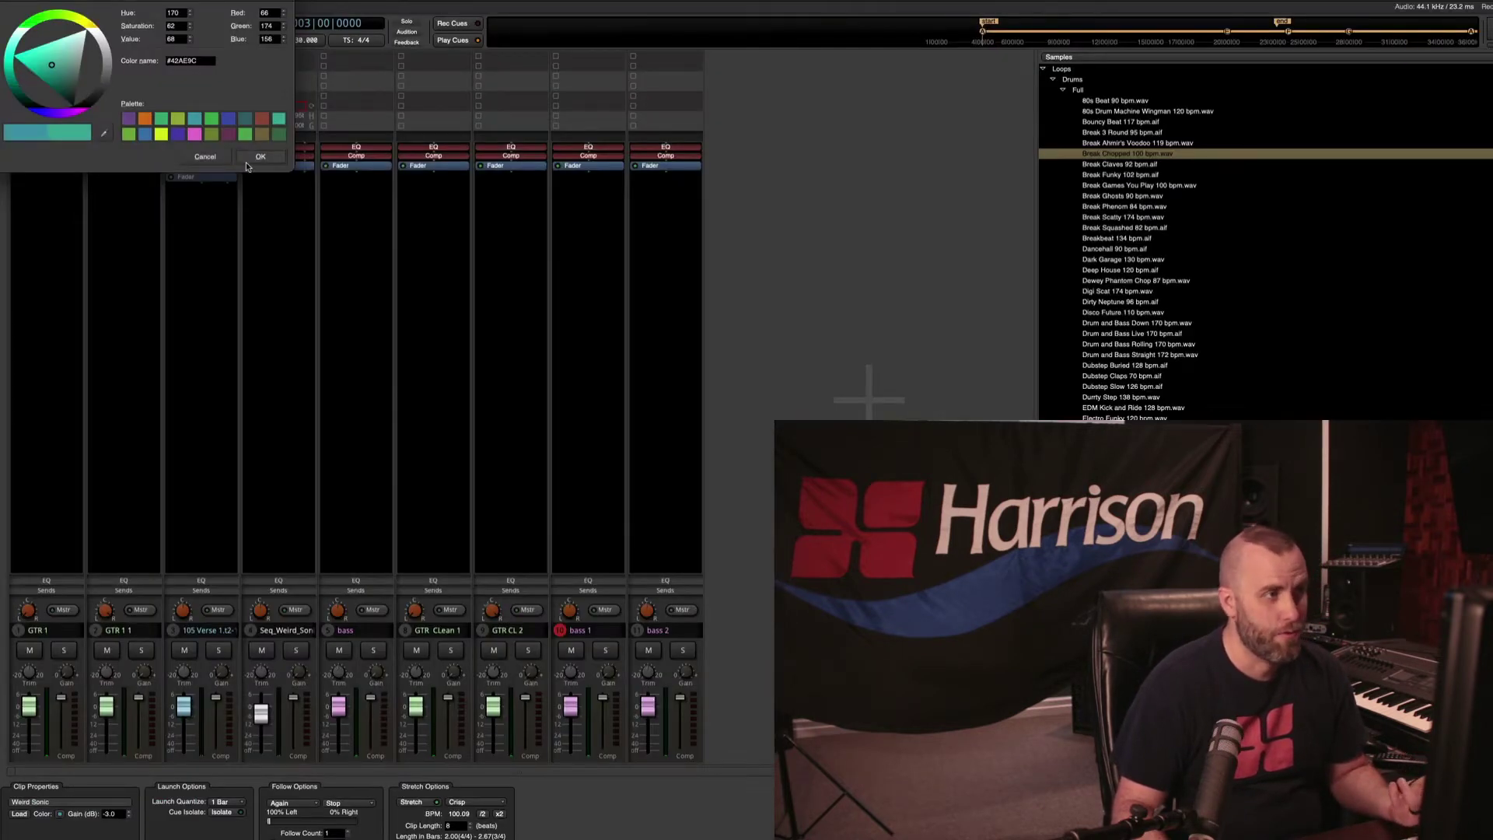
# Apply the chosen colour to Weird Sonic and raise its gain from -3.0 dB to -2.0 dB
pyautogui.click(247, 161)
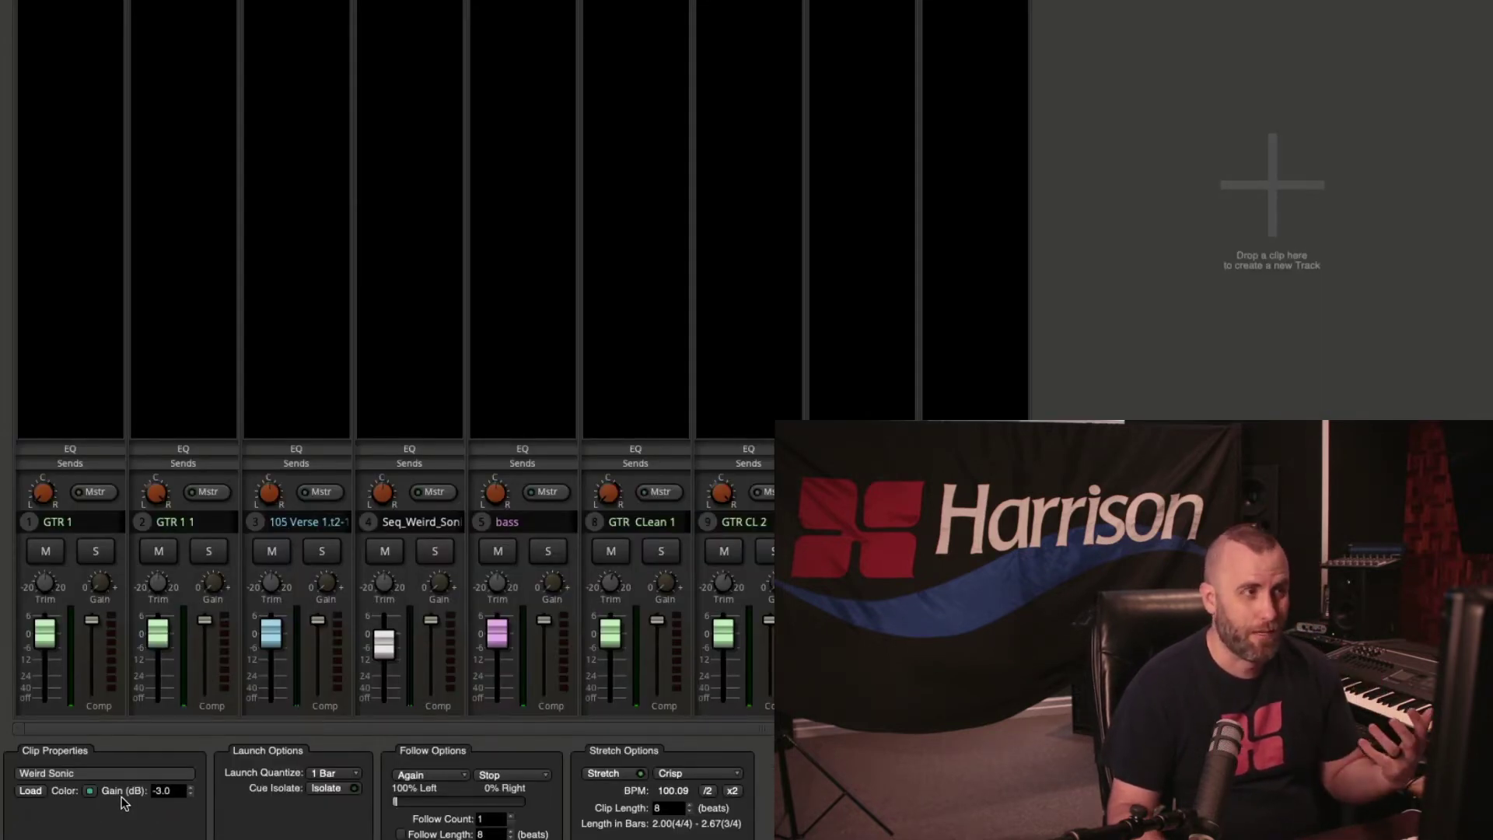
pyautogui.moveTo(159, 790); pyautogui.dragTo(187, 814)
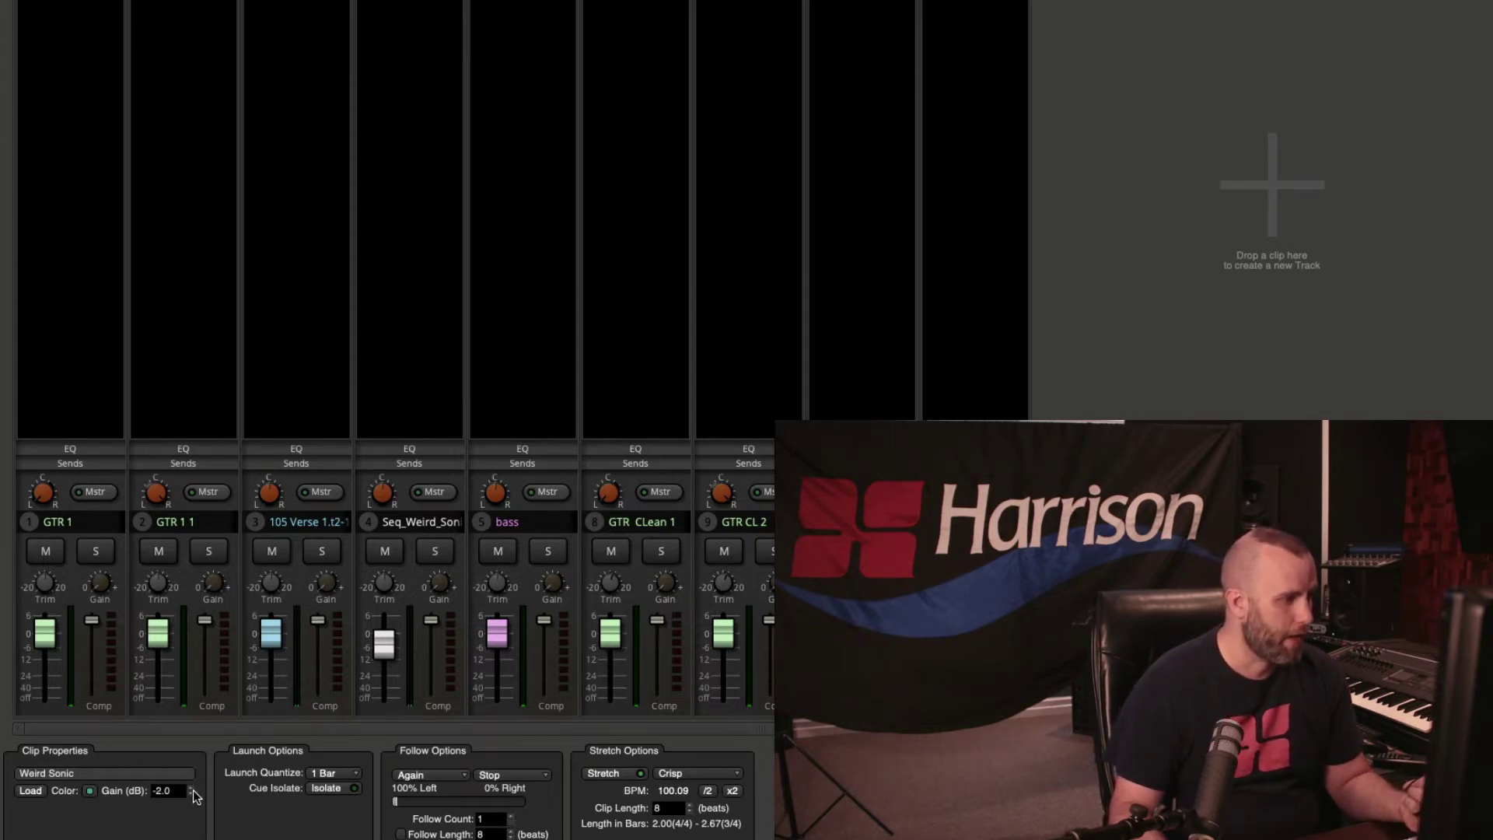
# Rename Break 3 Round 95 bpm to Br Round and Break Chopped 100 bpm to Br Chopped
pyautogui.doubleClick(135, 771)
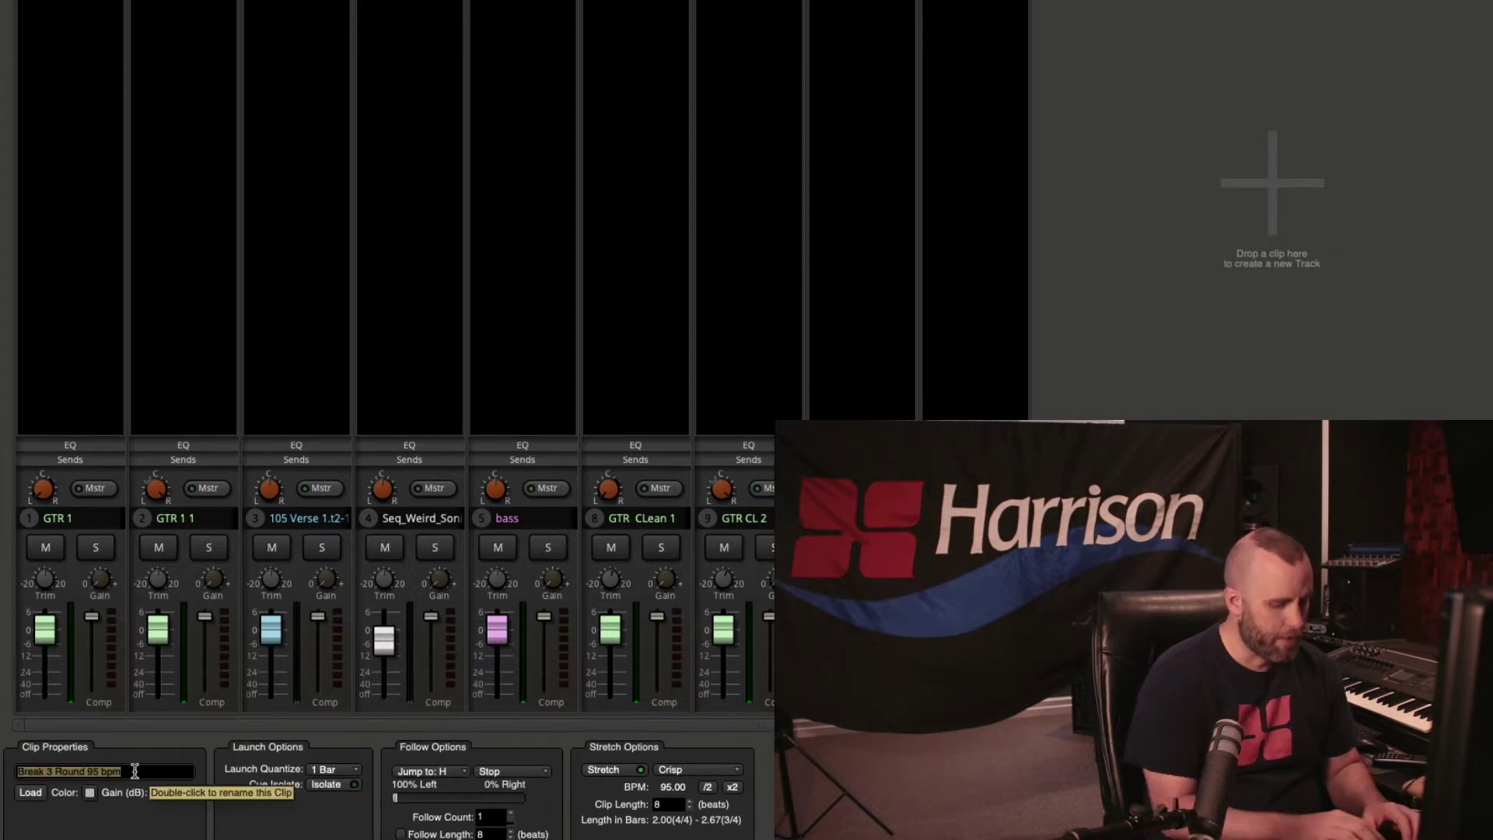
pyautogui.write('Br')
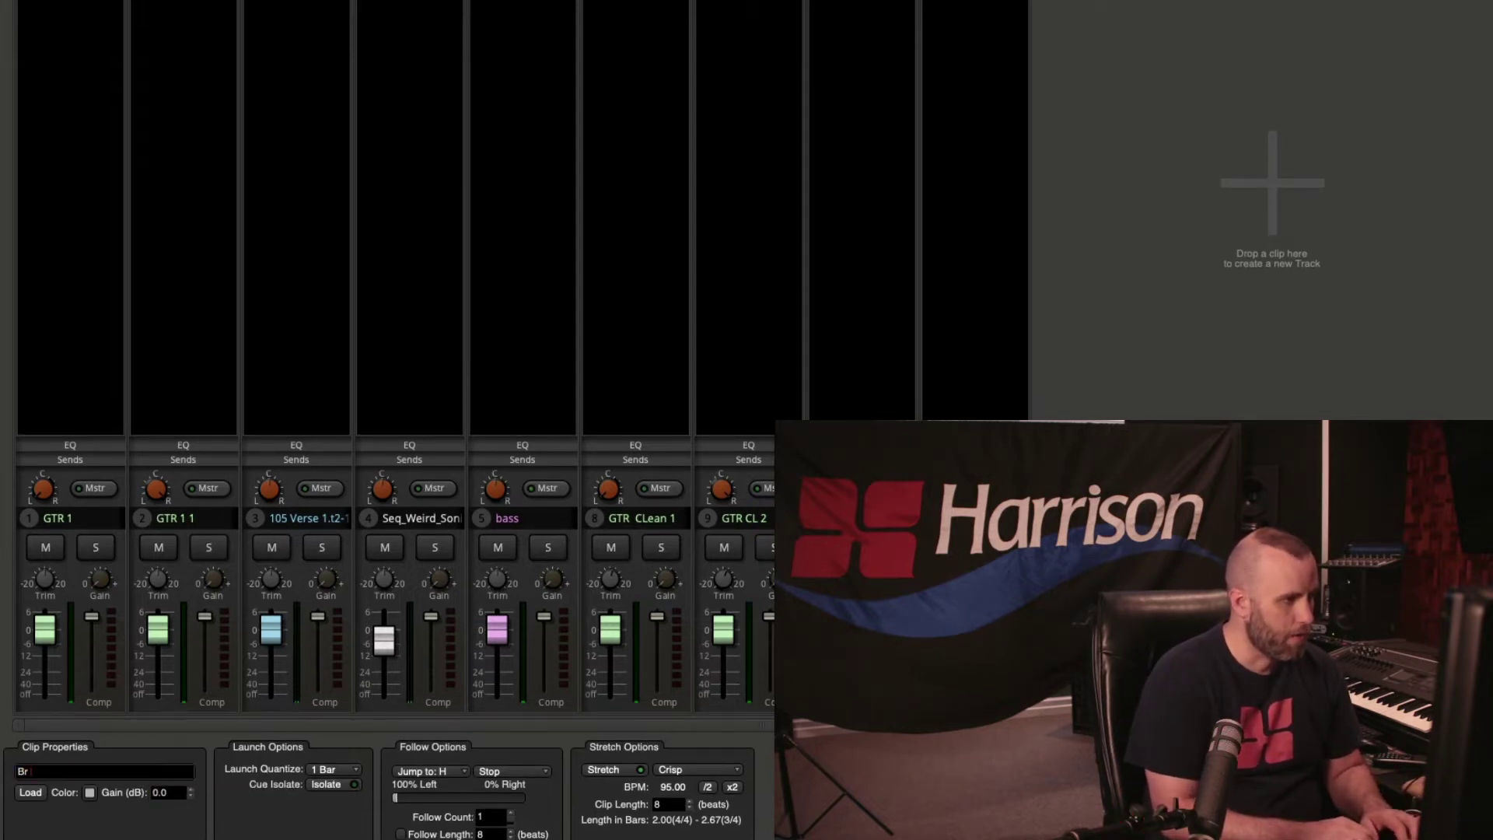
pyautogui.write(' Round')
pyautogui.press('Return')
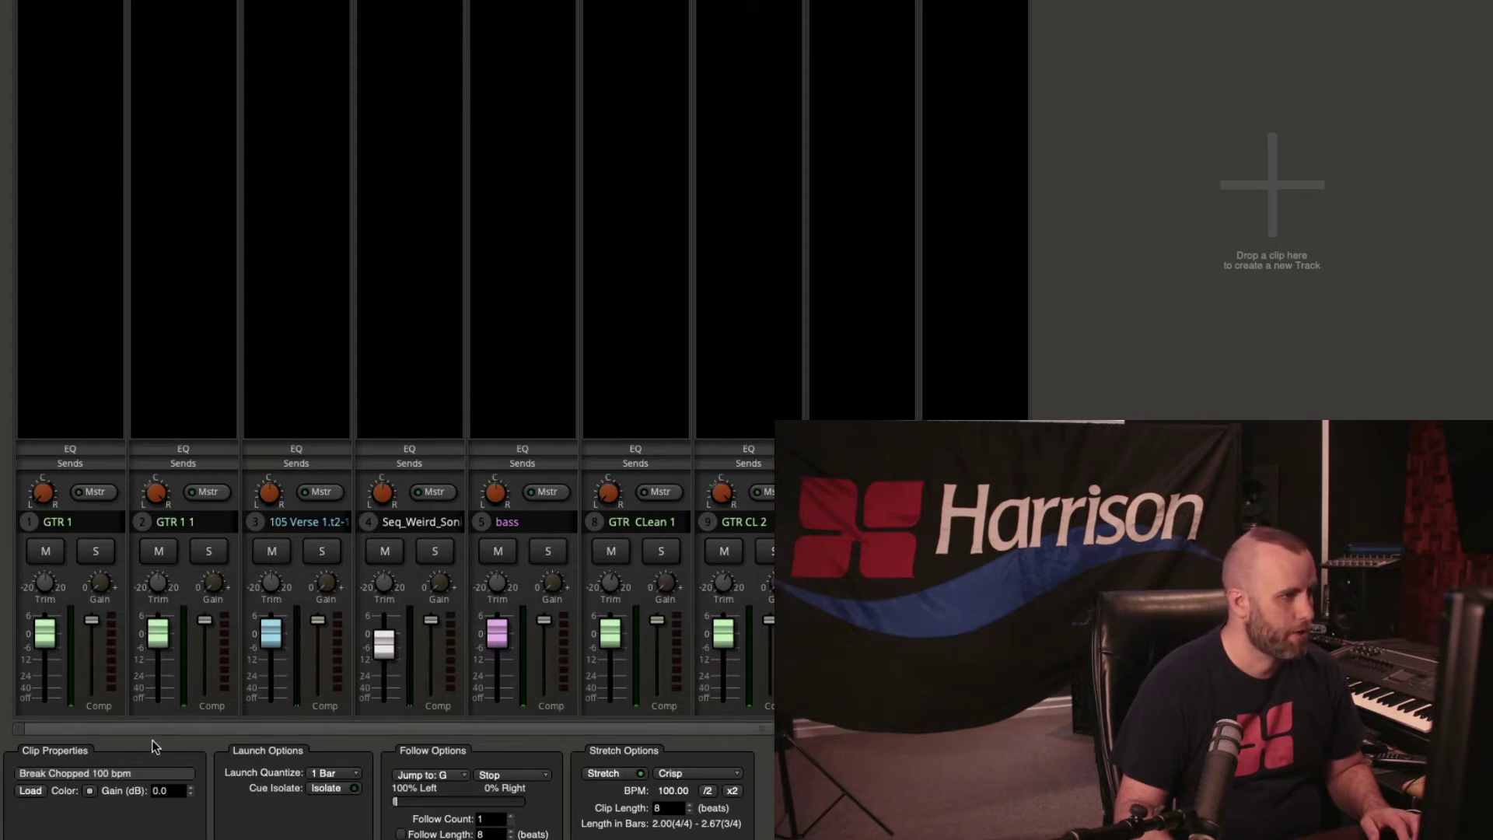
pyautogui.doubleClick(137, 773)
pyautogui.write('Br Chopped')
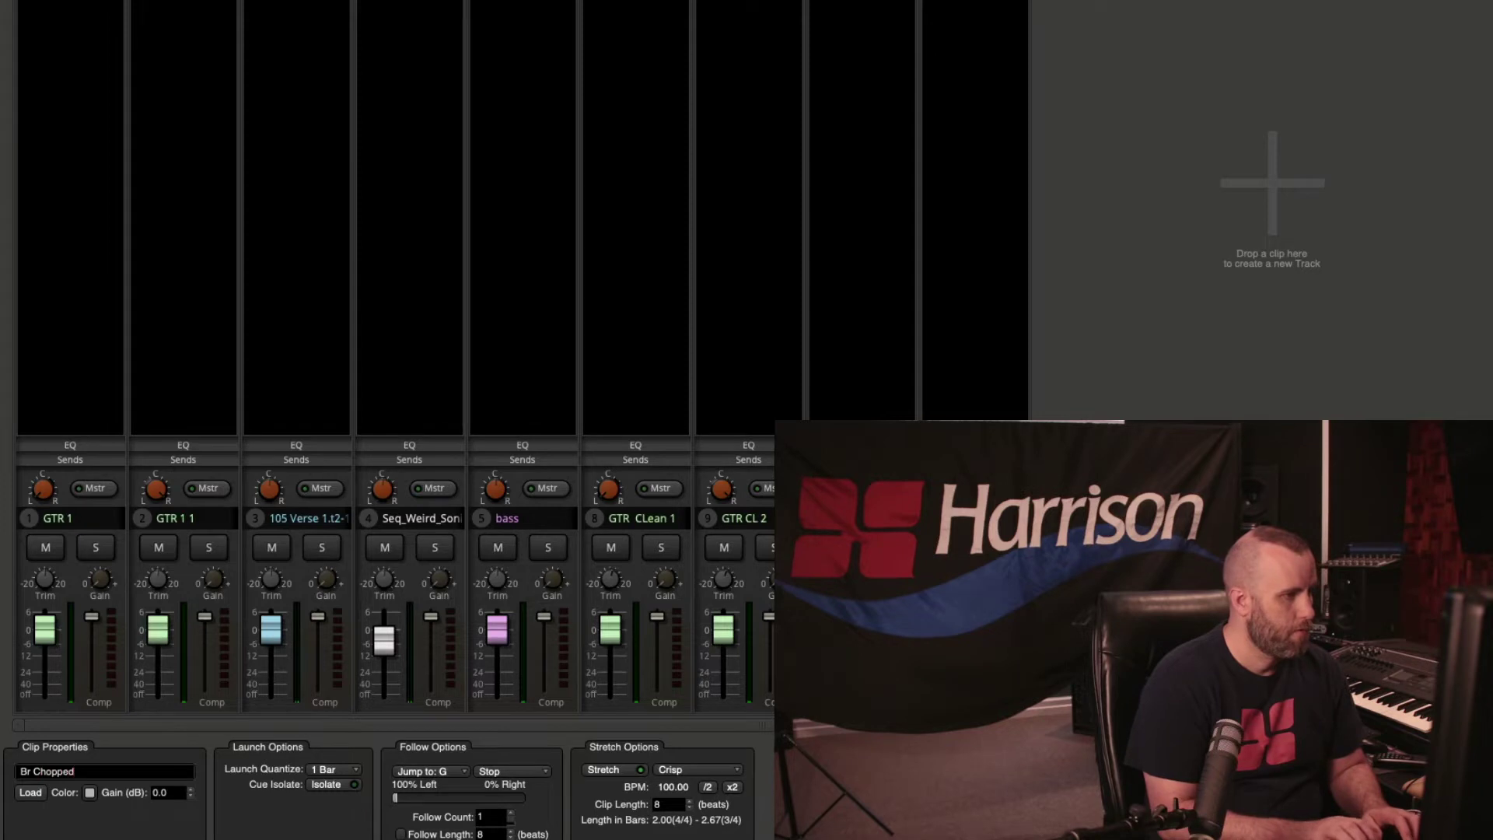
pyautogui.press('Return')
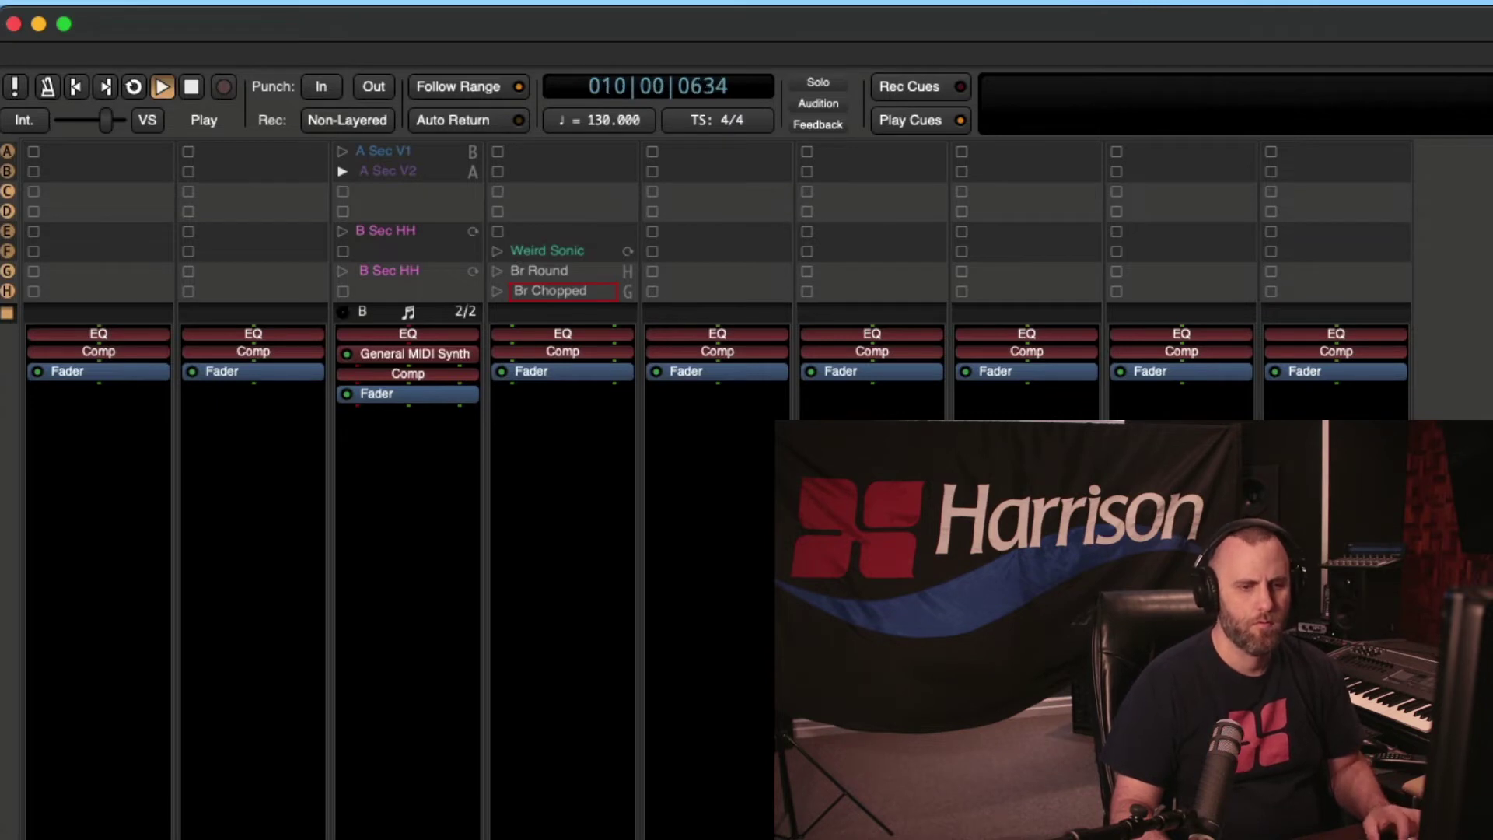
# Stop playback, select the A Sec V2 clip and focus its Velocity Adj field at 0.0
pyautogui.press('space')
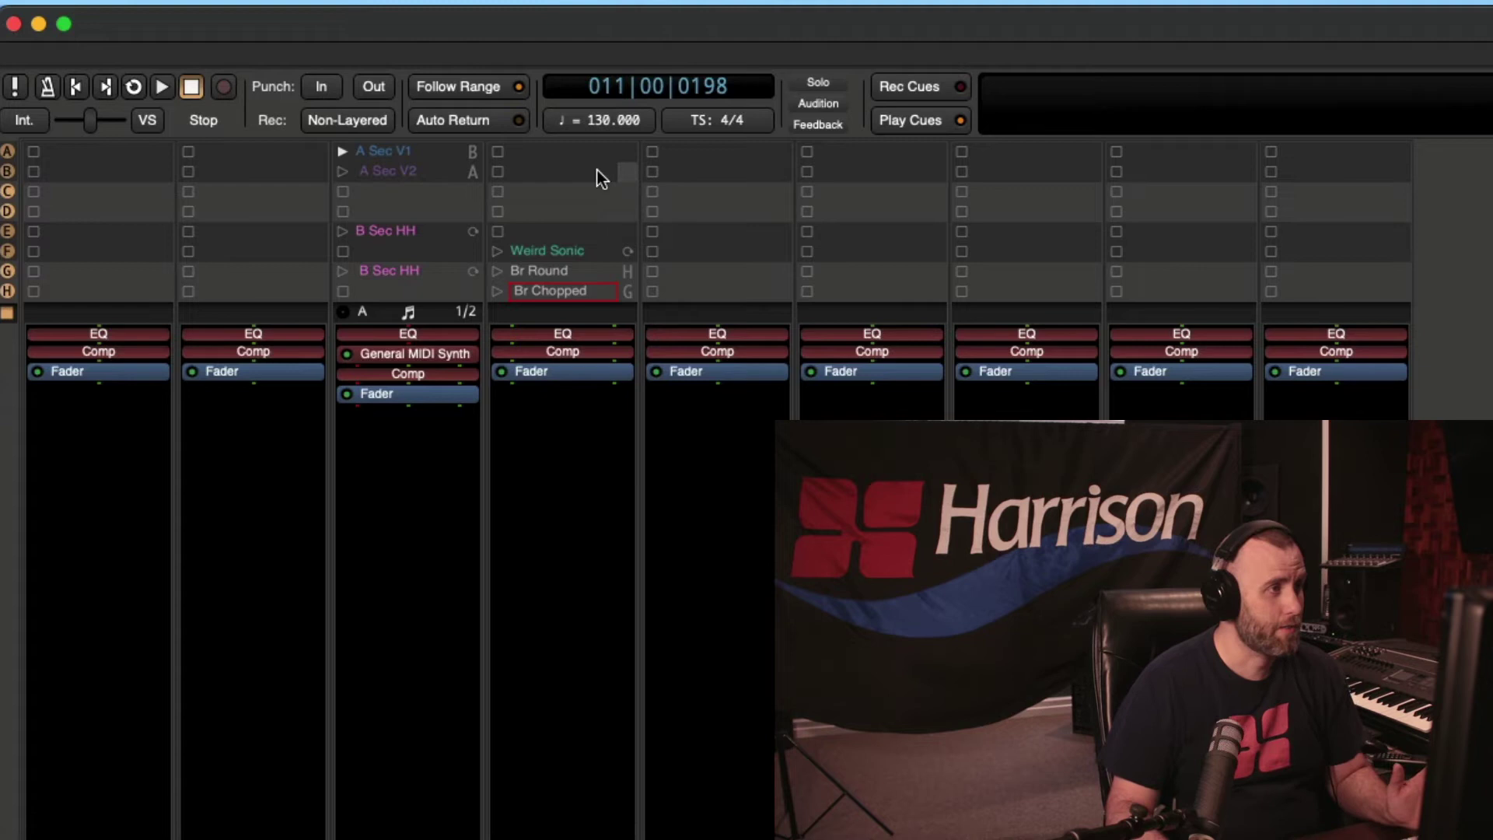
pyautogui.click(450, 167)
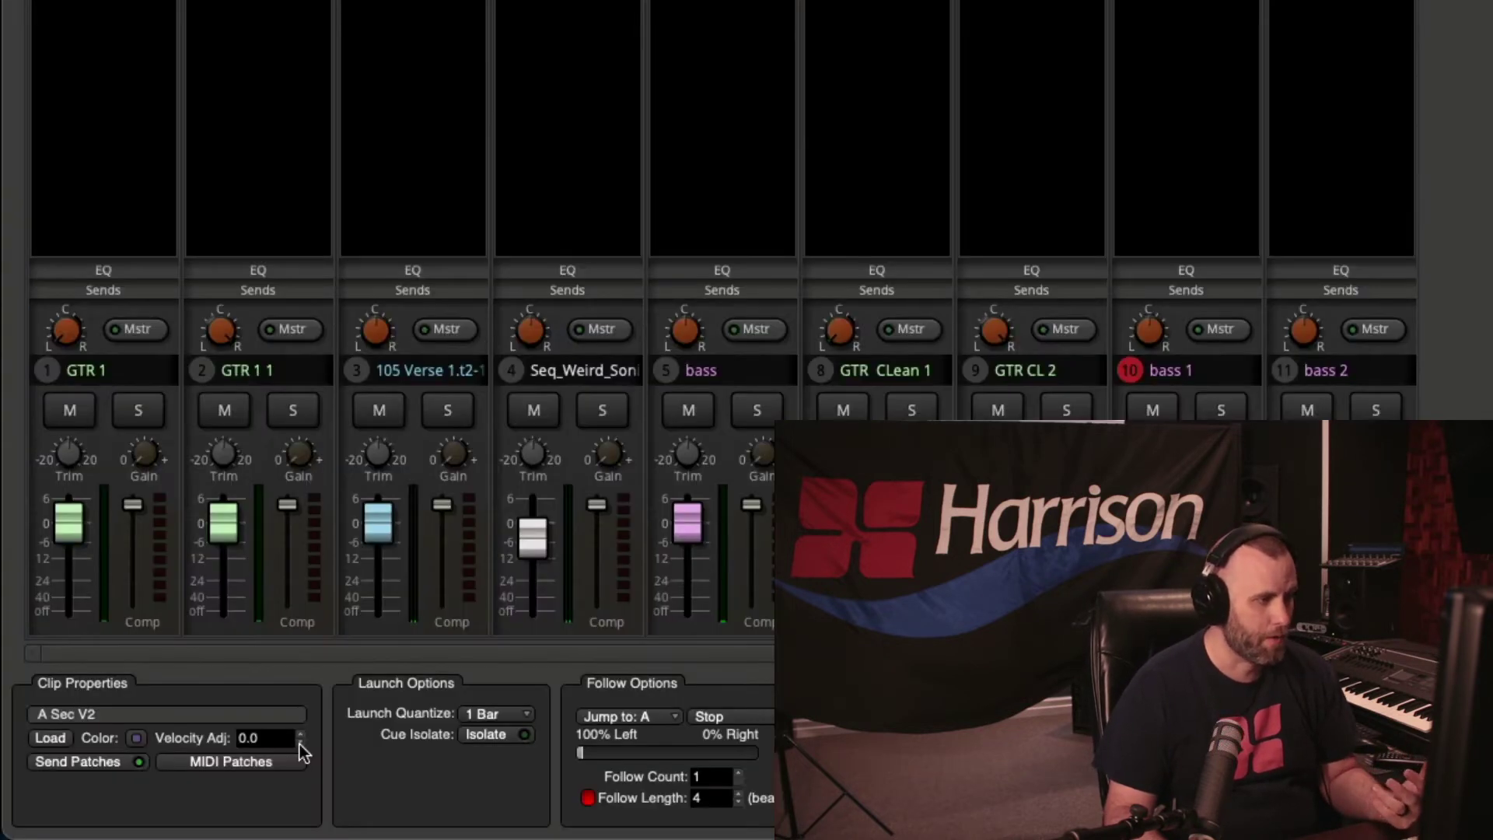
pyautogui.click(300, 734)
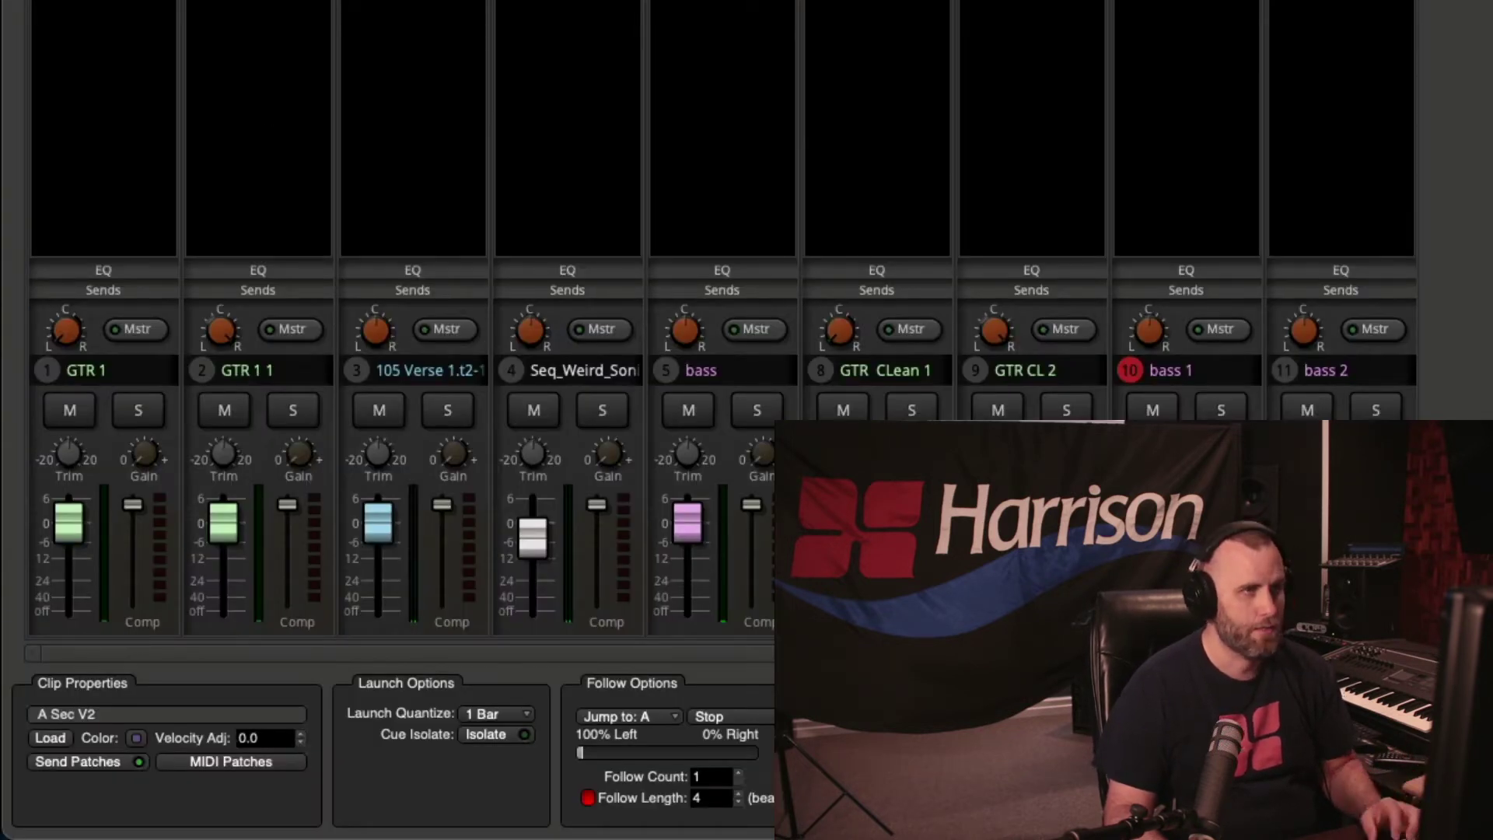
# Start the transport to listen to the renamed clips on the Cues page
pyautogui.press('space')
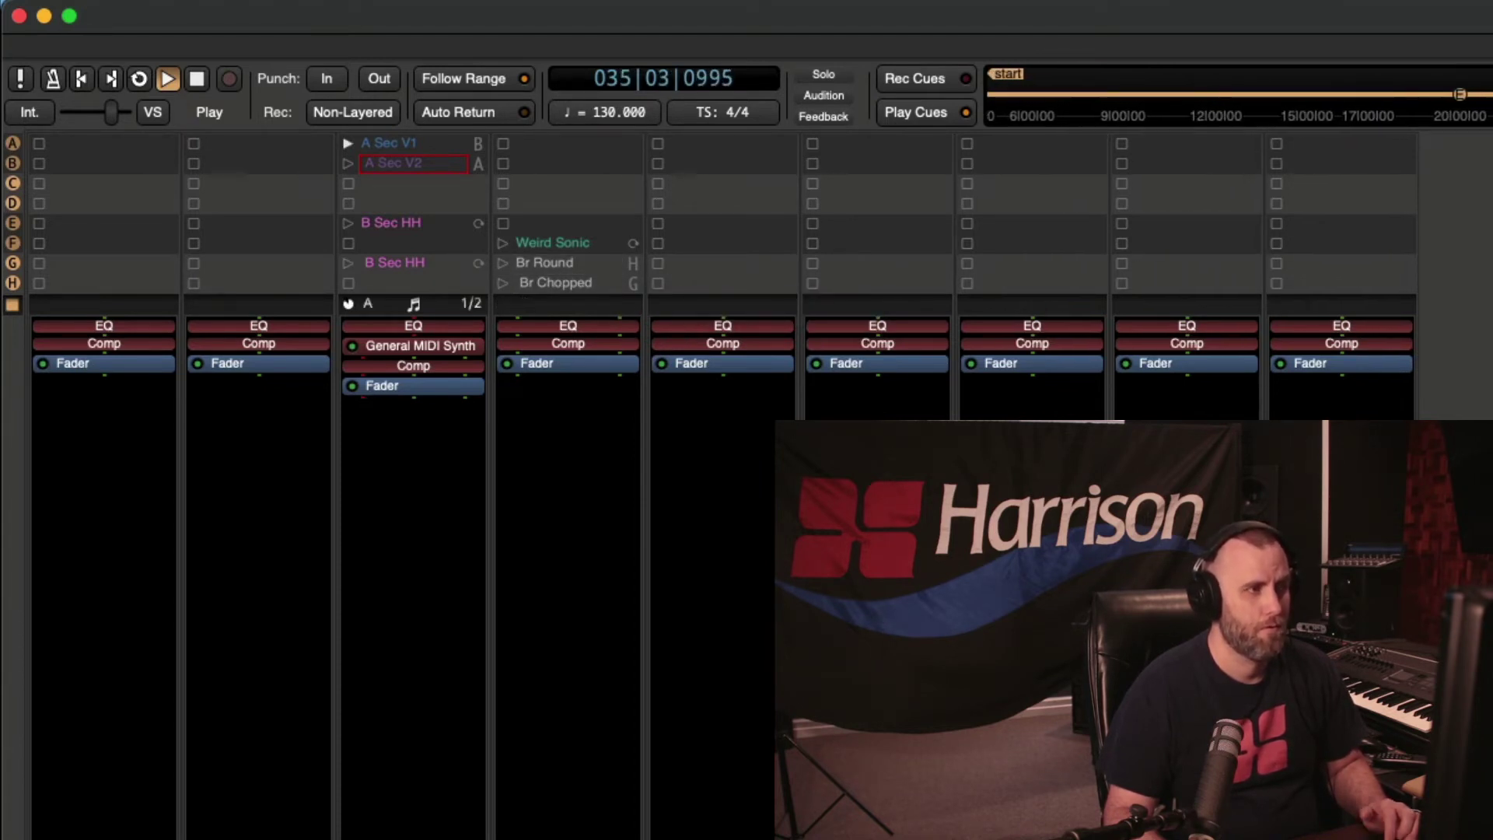
# Stop playback, select Br Round and step its gain down three times to -3.0 dB
pyautogui.press('space')
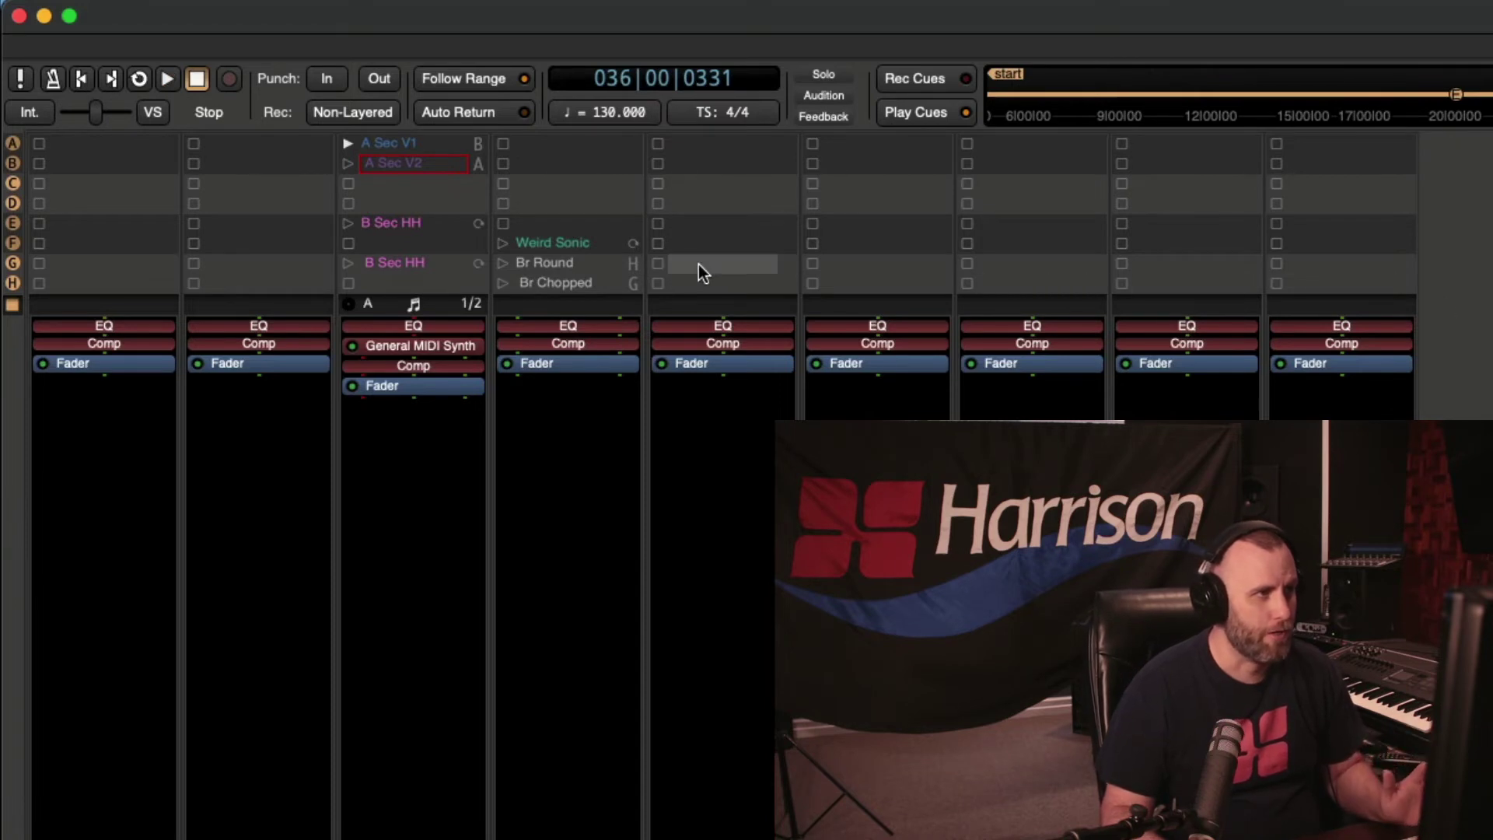
pyautogui.click(575, 268)
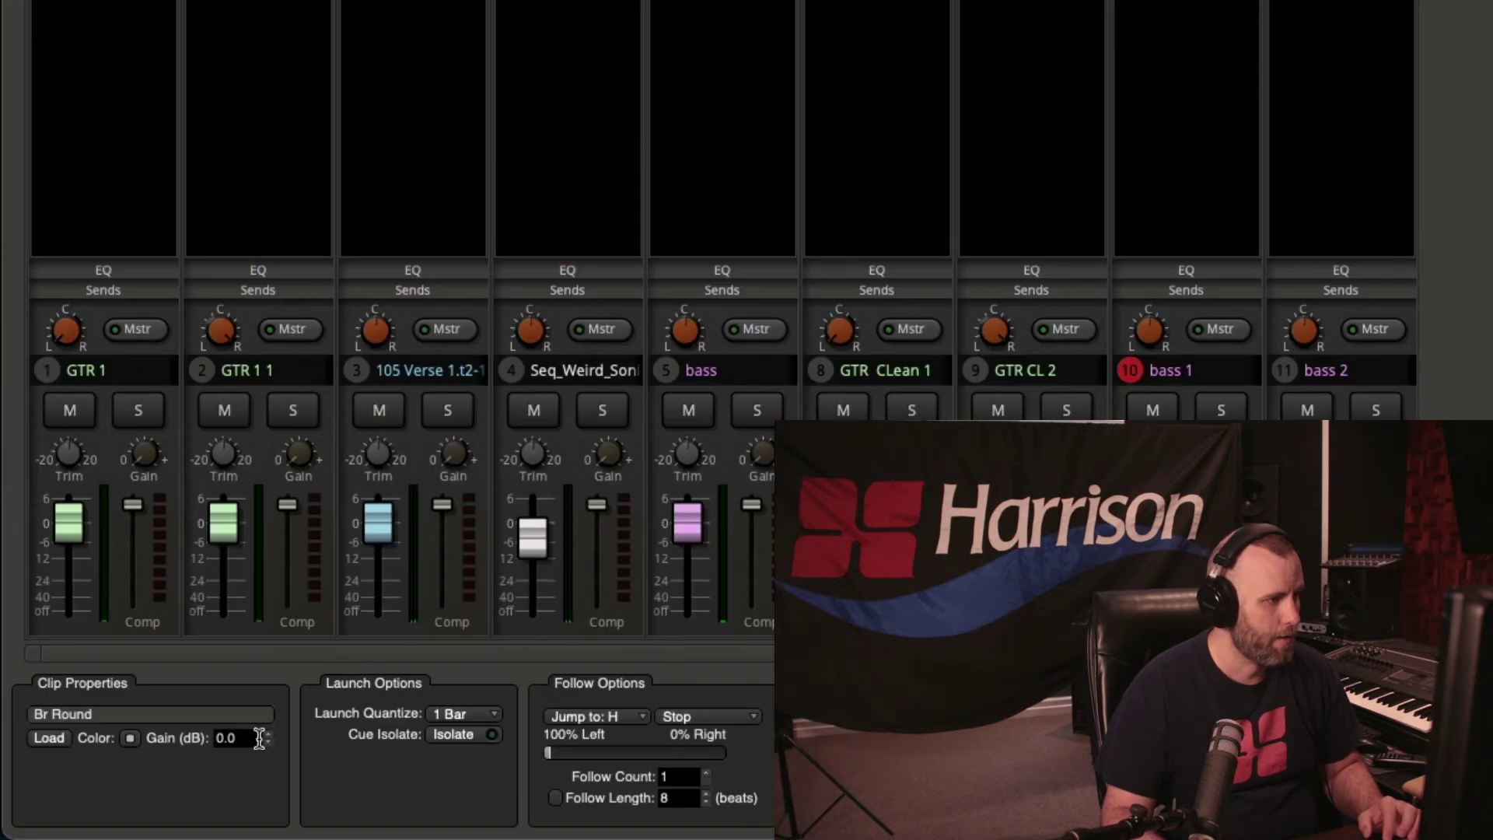
pyautogui.click(270, 739)
pyautogui.click(271, 738)
pyautogui.click(271, 739)
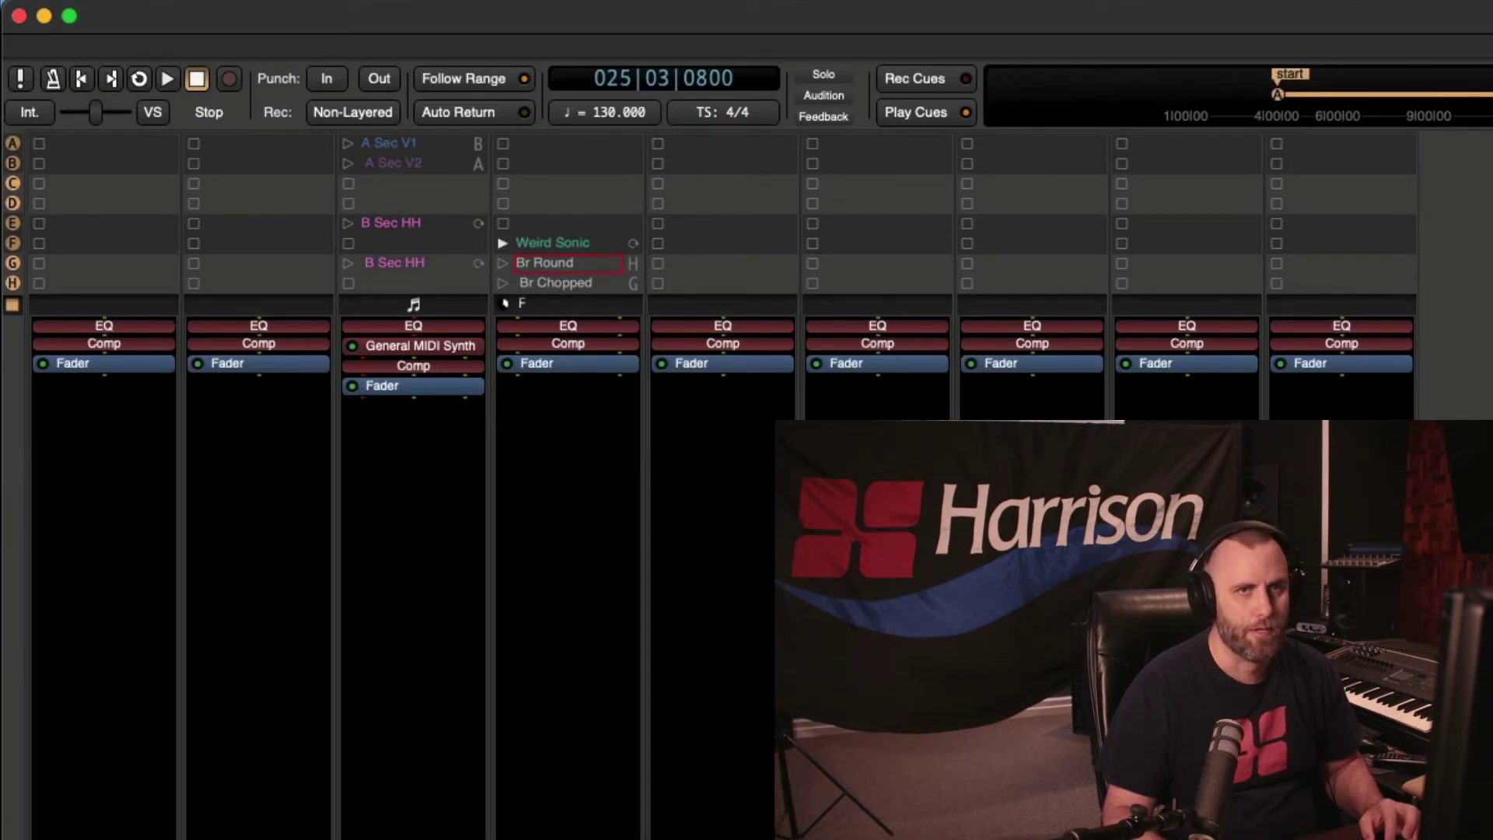
pyautogui.hotkey('alt', 'e')
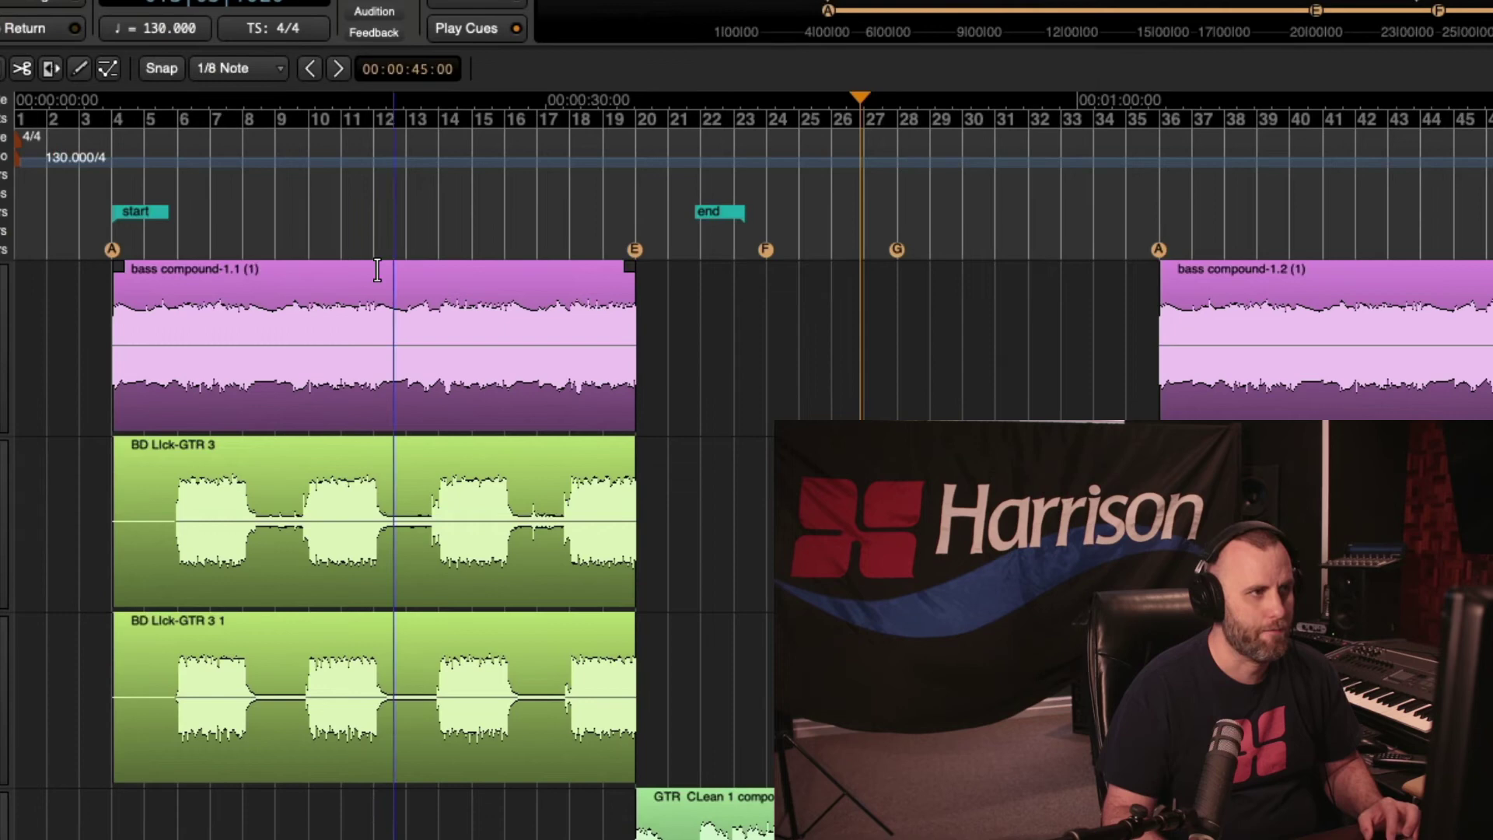
pyautogui.scroll(3, 377, 269)
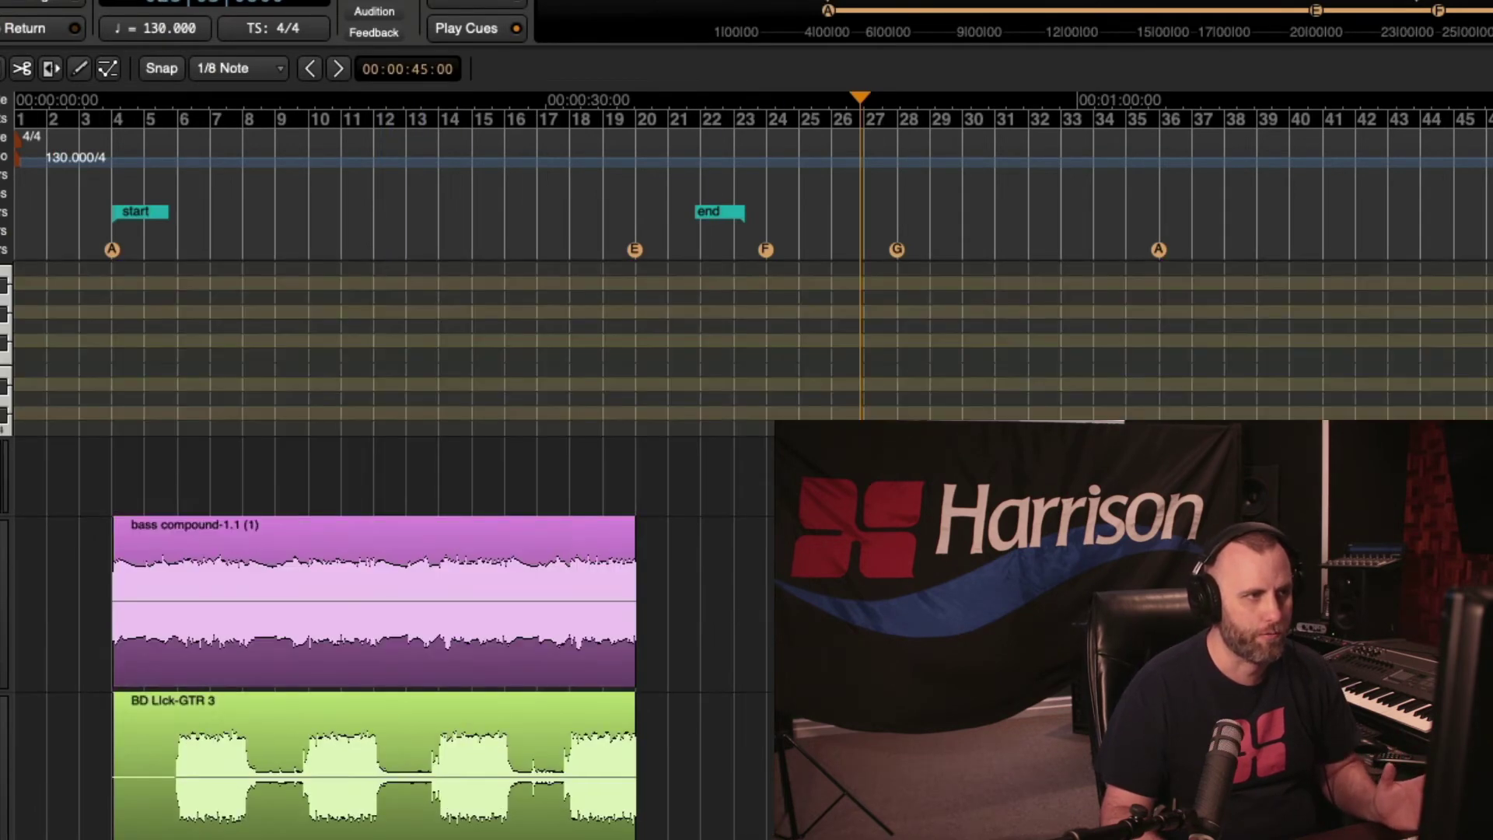
pyautogui.scroll(-2, 228, 588)
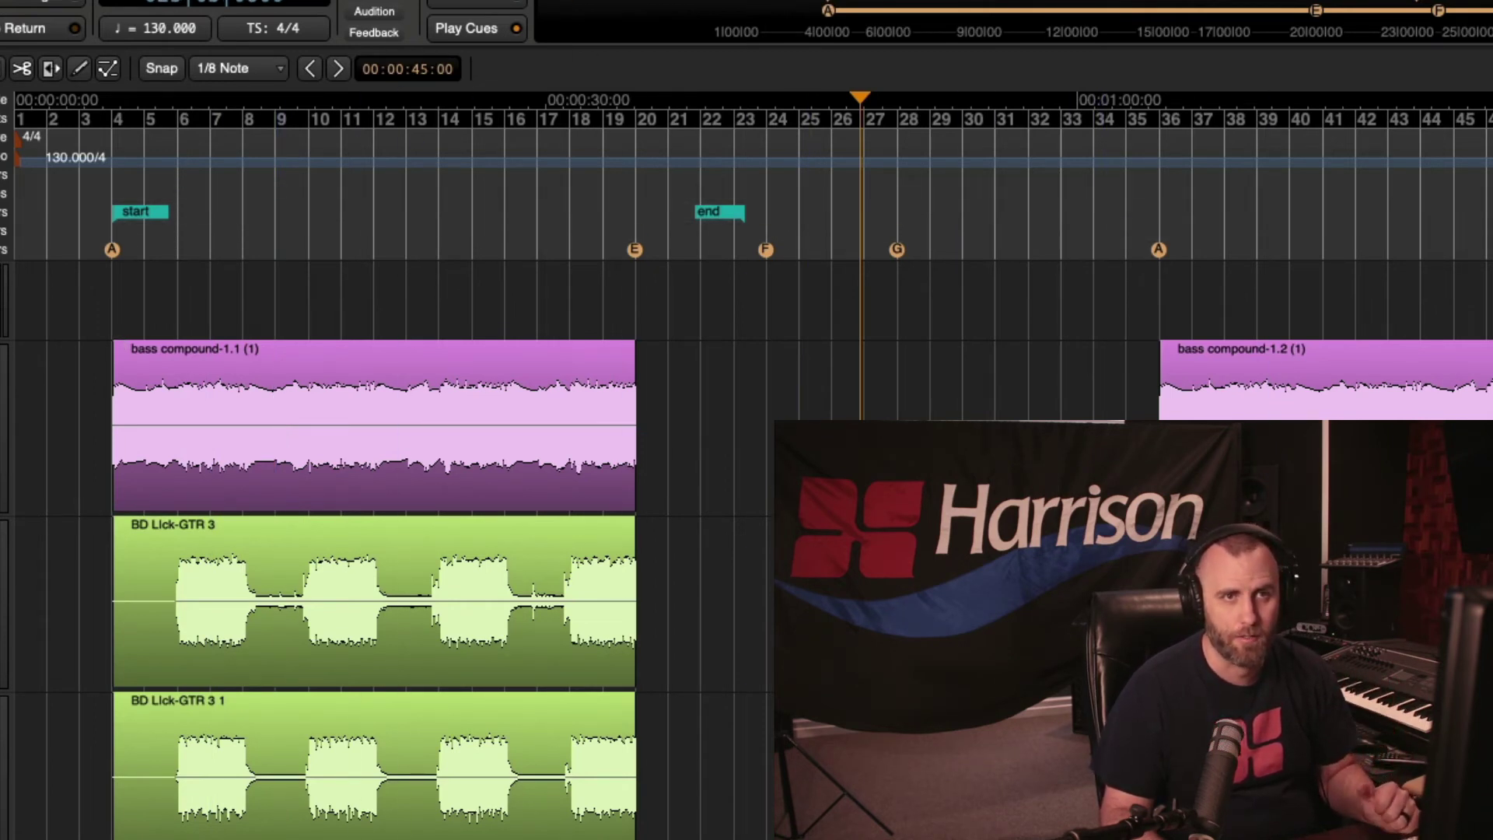
pyautogui.hotkey('alt', 'm')
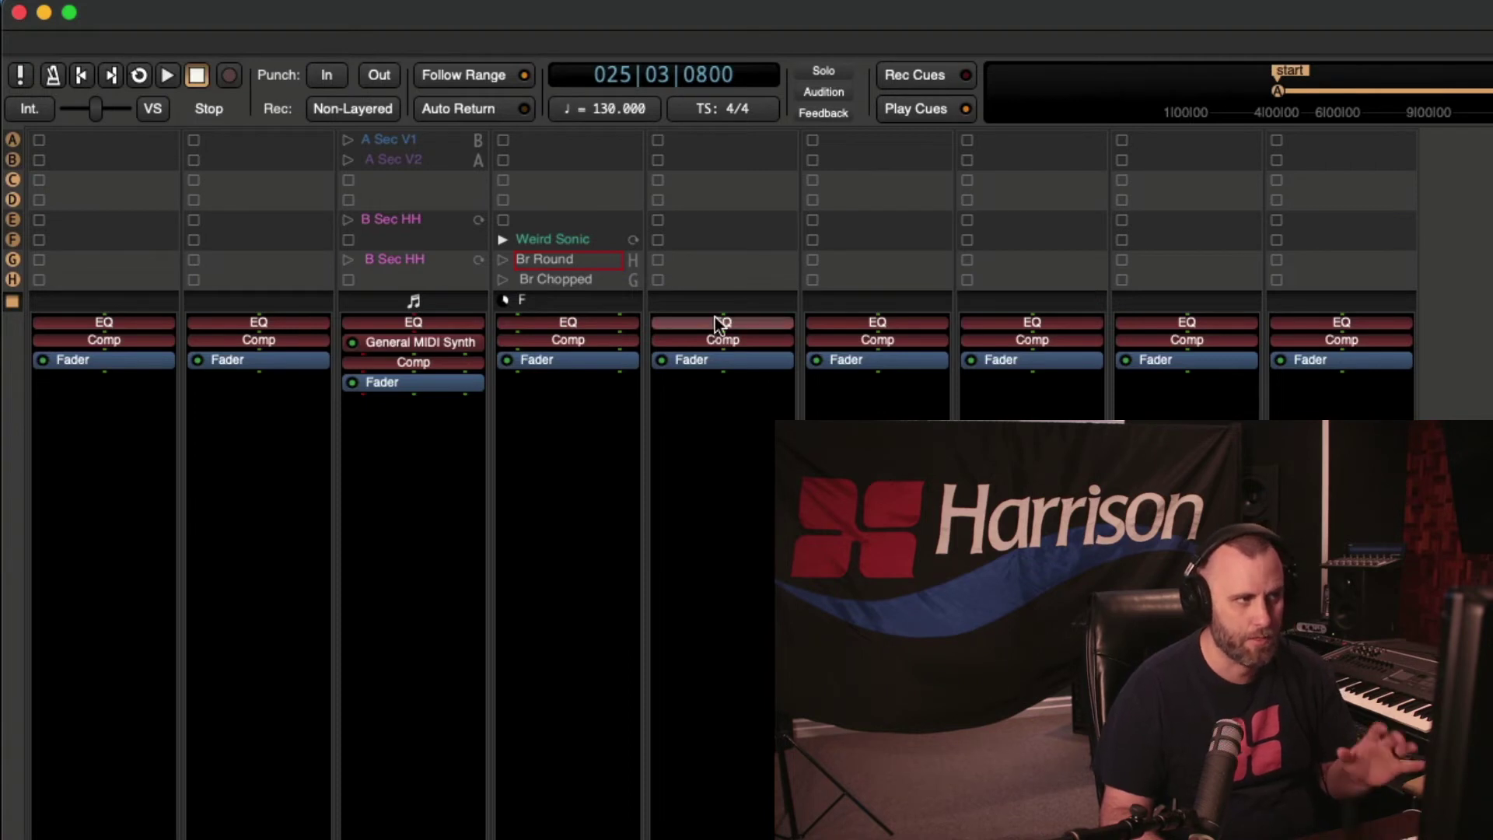
pyautogui.press('space')
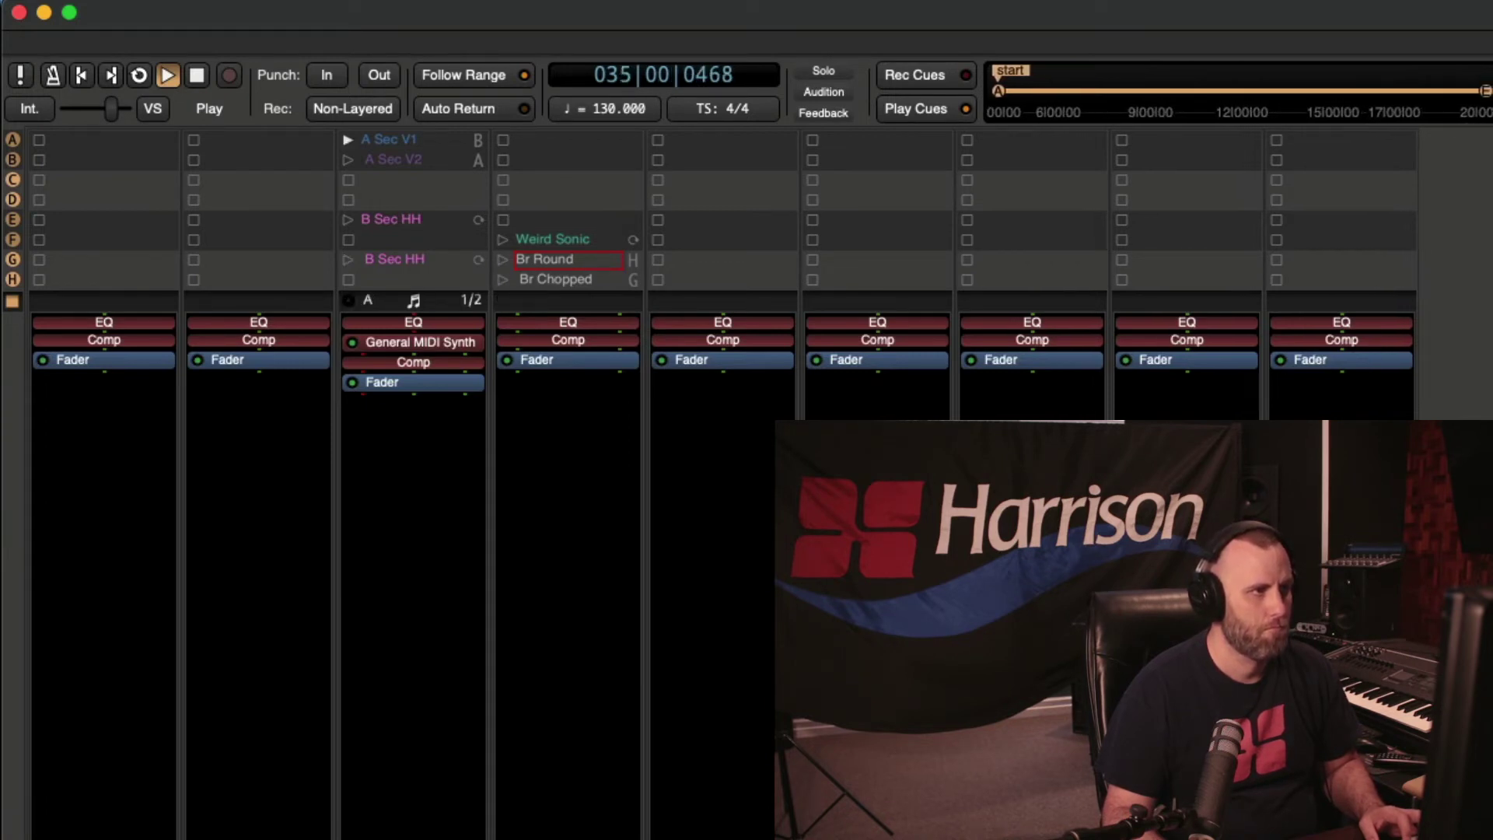
pyautogui.press('space')
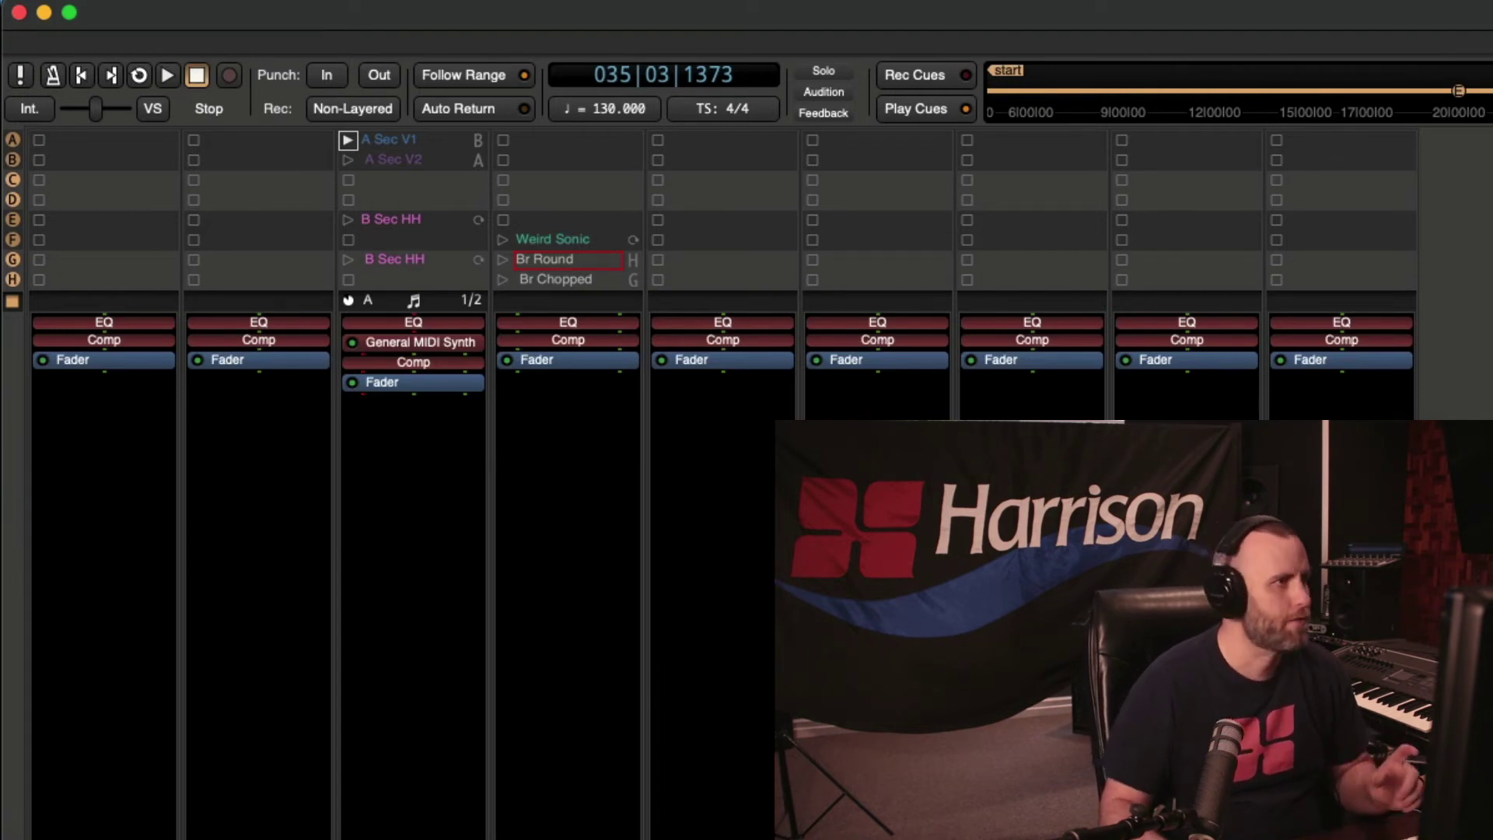
# Select the B Sec HH clip in row G and give it the Electronic Drums patch on channel 10
pyautogui.click(383, 260)
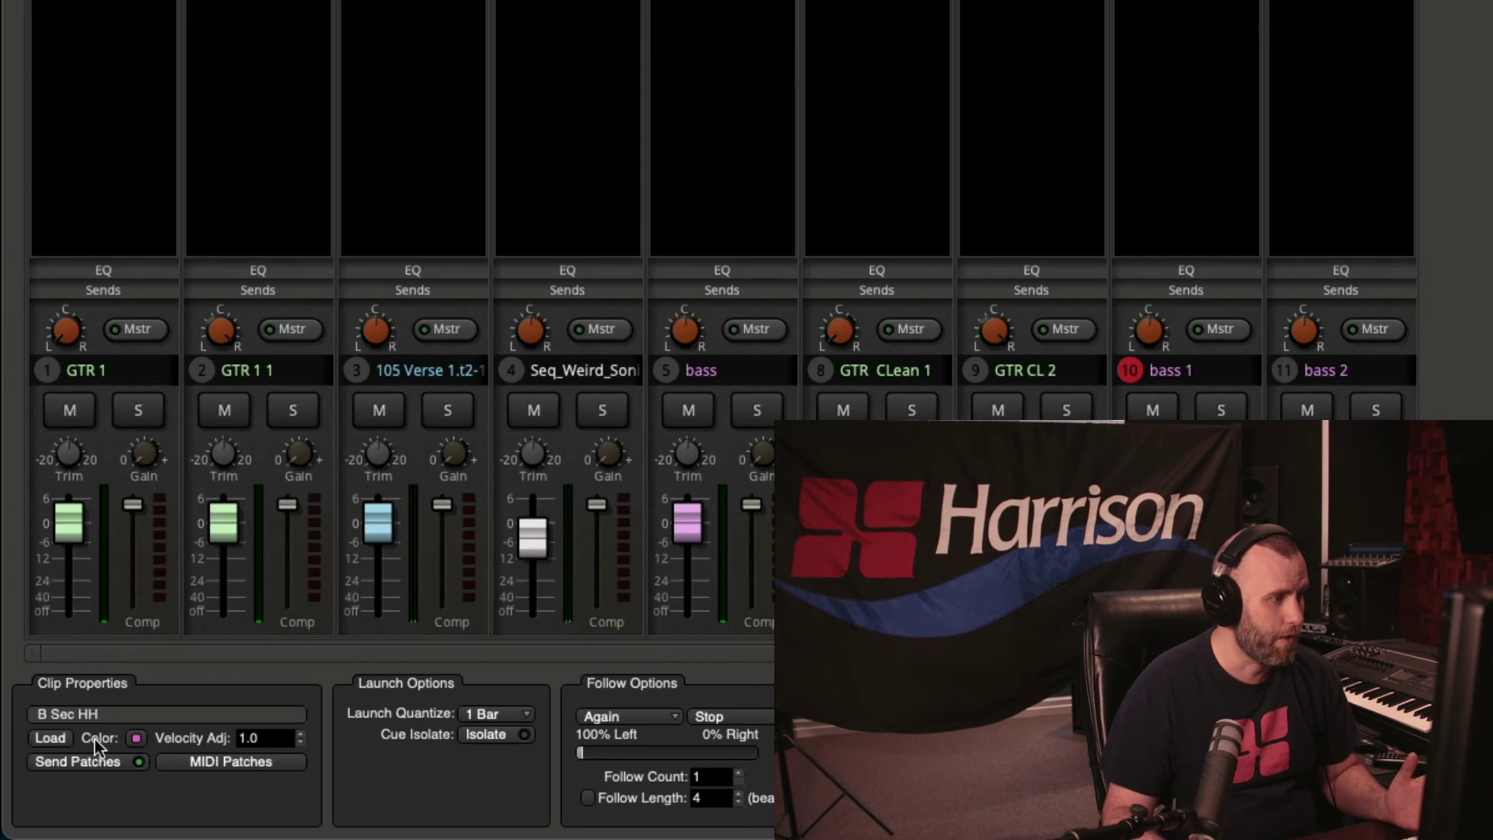
pyautogui.click(173, 764)
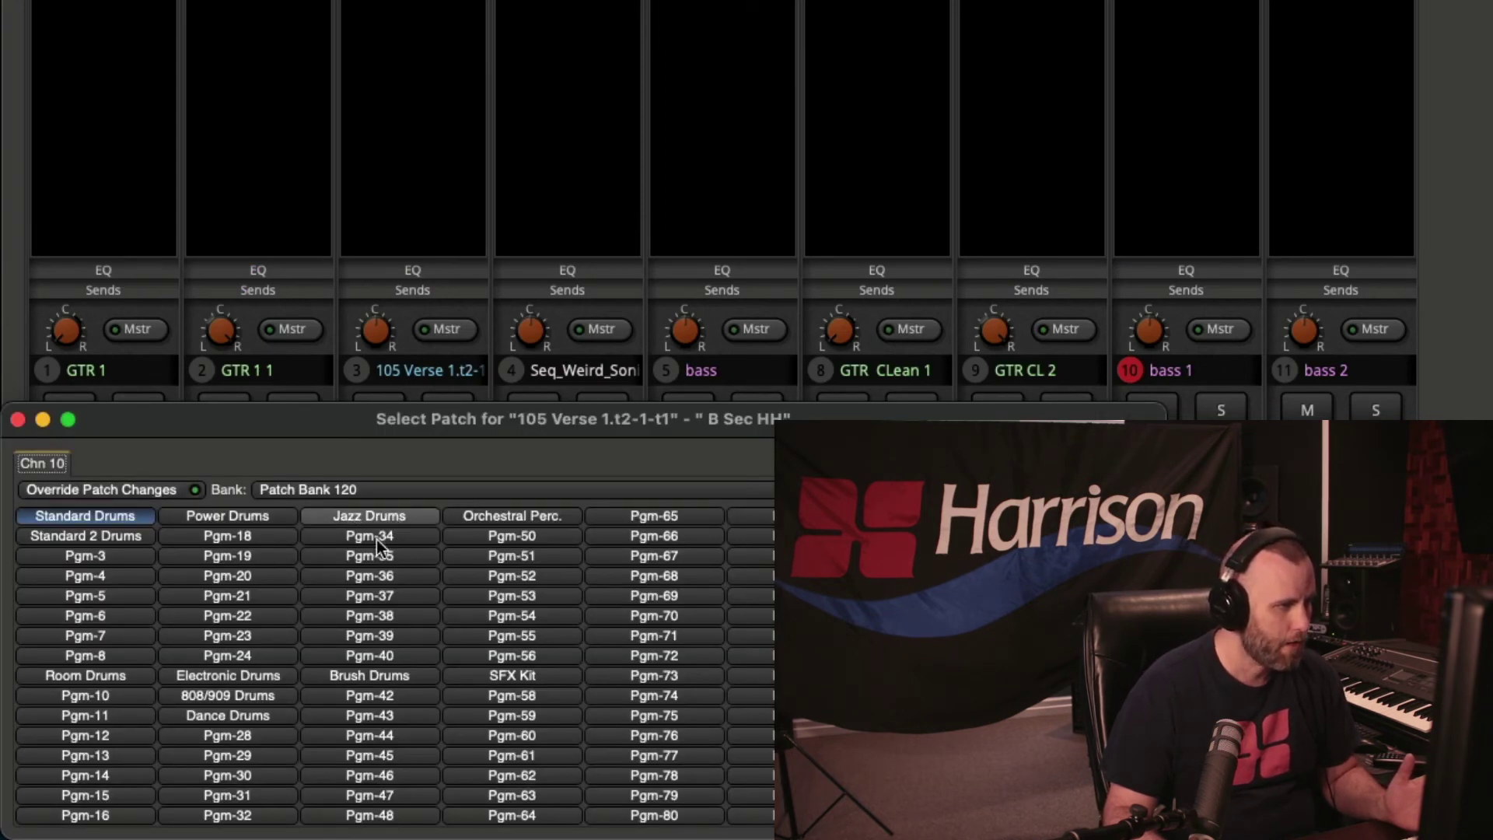
pyautogui.click(245, 678)
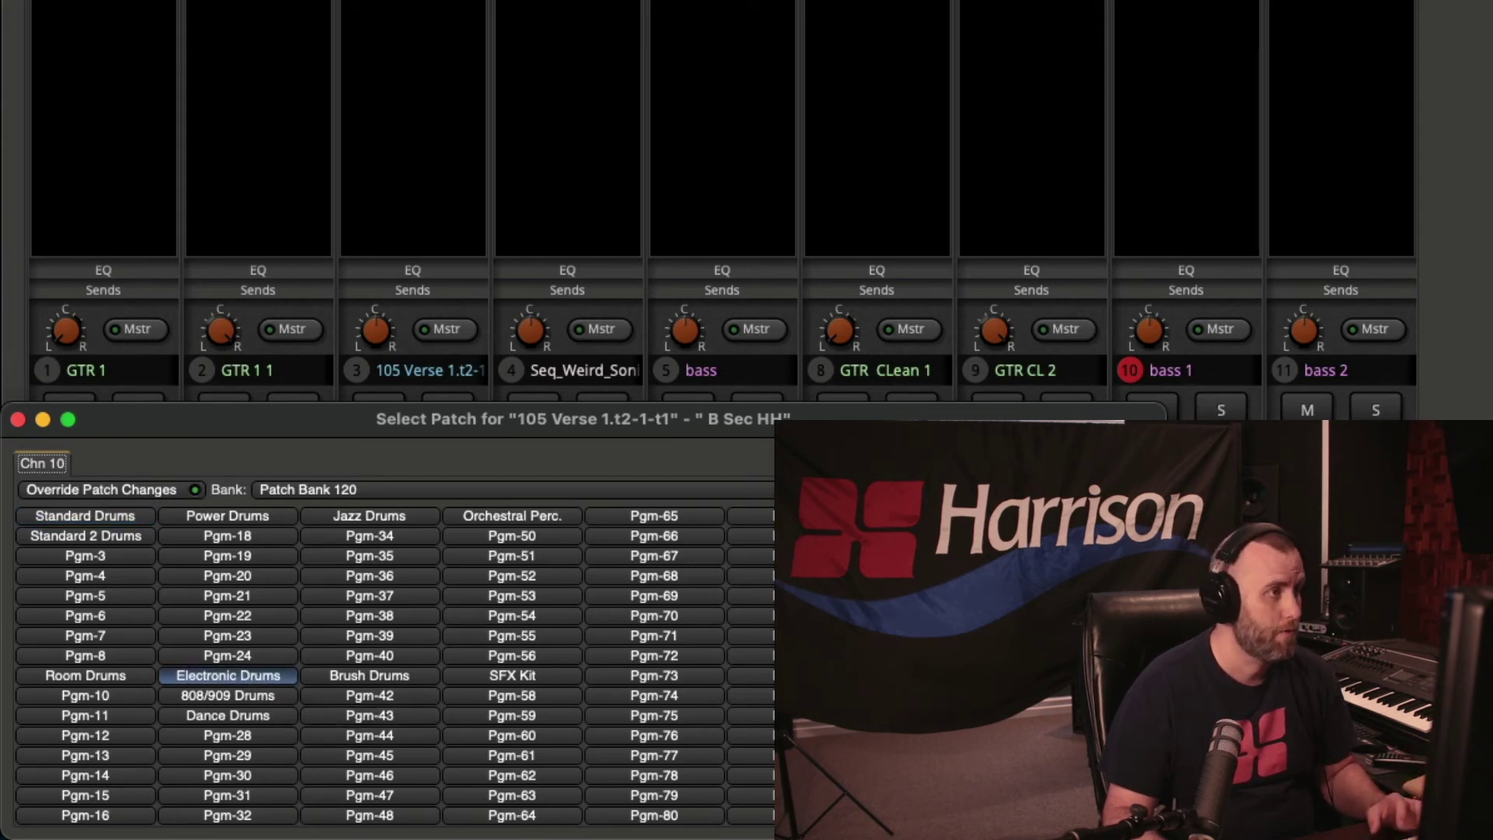
# Close the patch chooser and solo track 3 (105 Verse 1.t2-1) to audition B Sec HH alone
pyautogui.press('super+w')
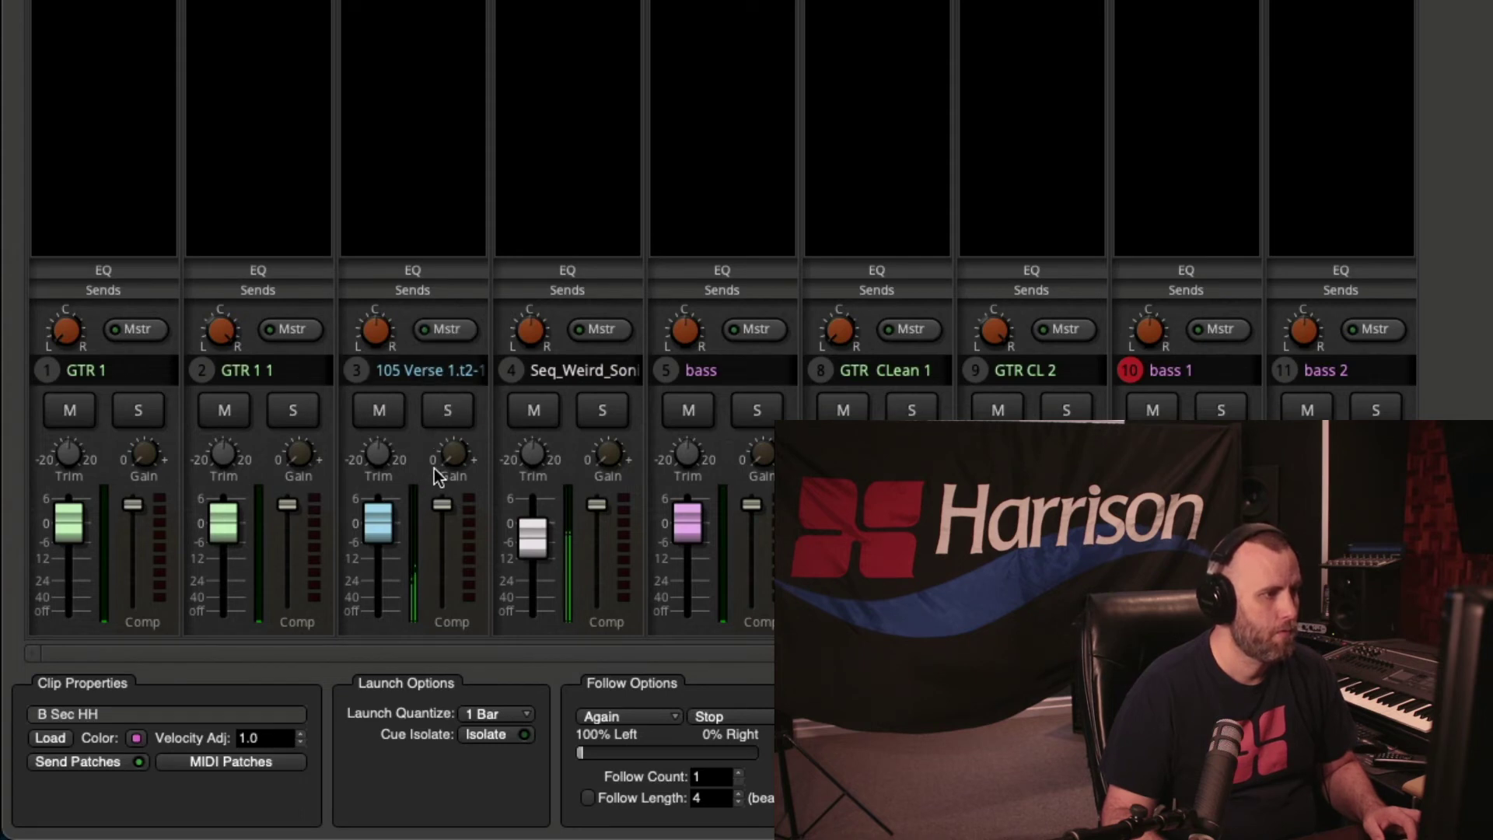
pyautogui.click(444, 413)
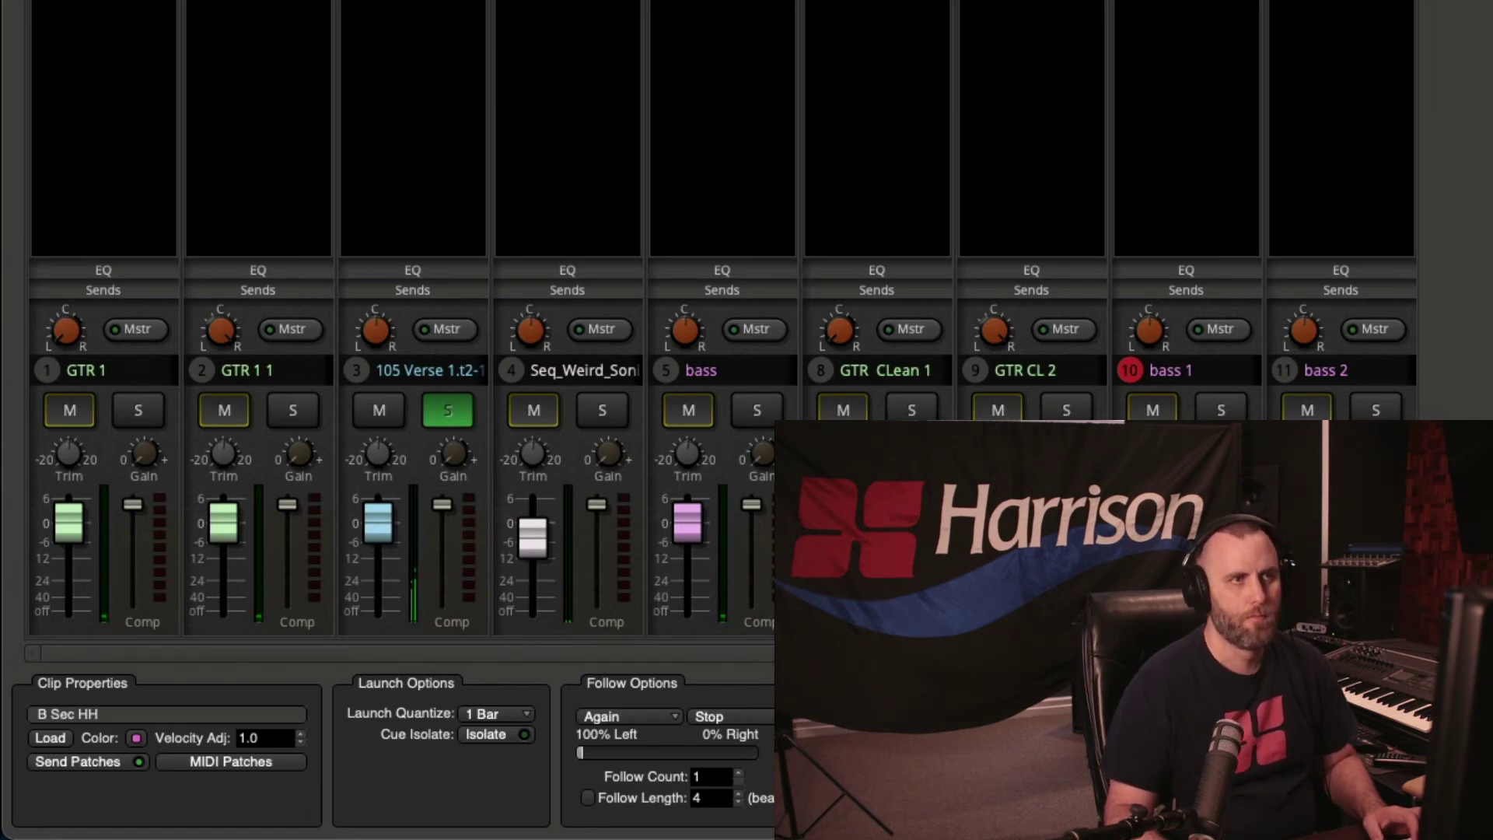
# Switch the B Sec HH clip to the 808/909 Drums patch
pyautogui.click(279, 757)
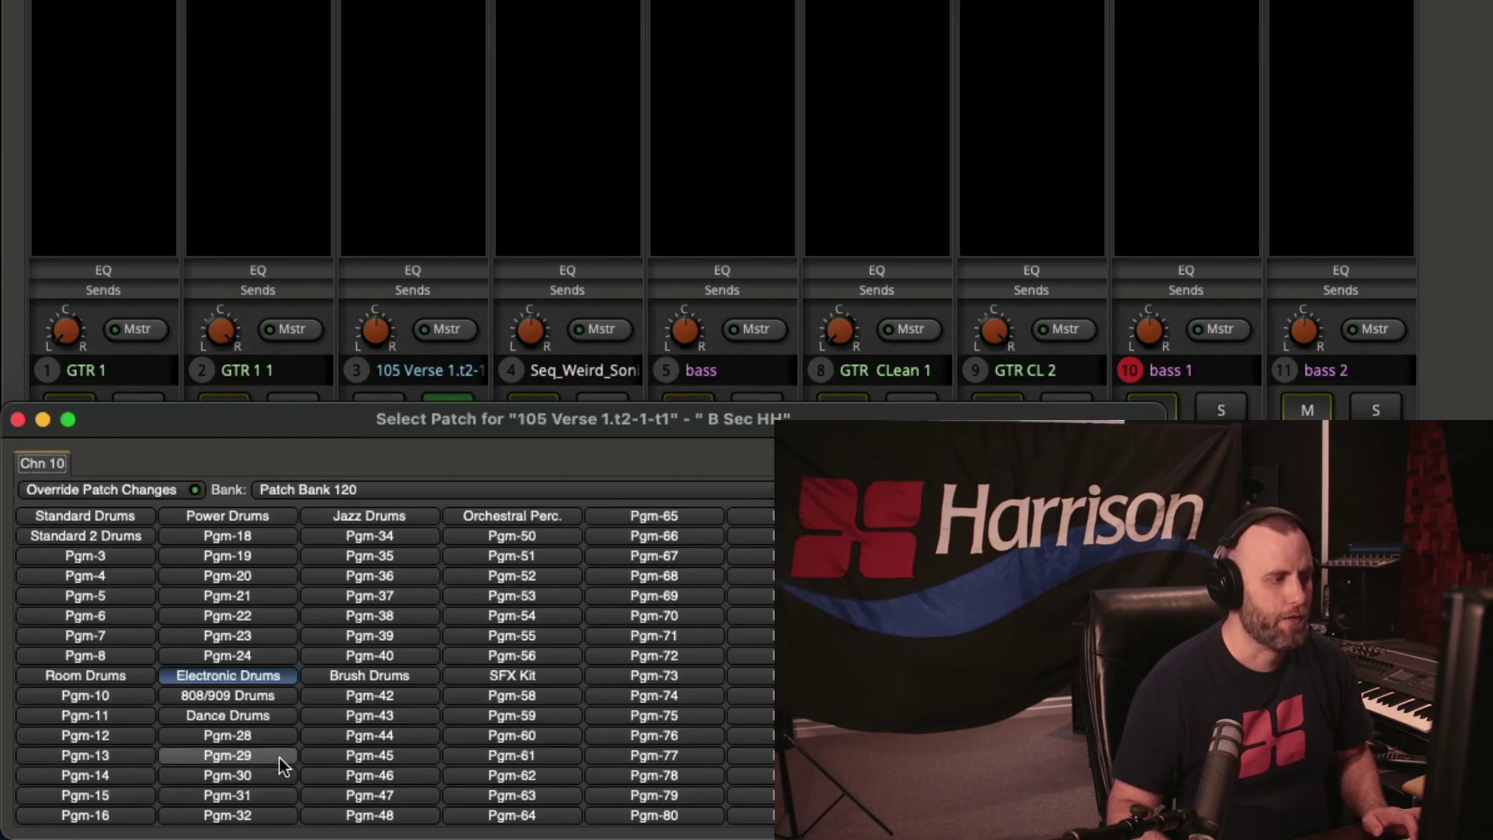
pyautogui.click(255, 696)
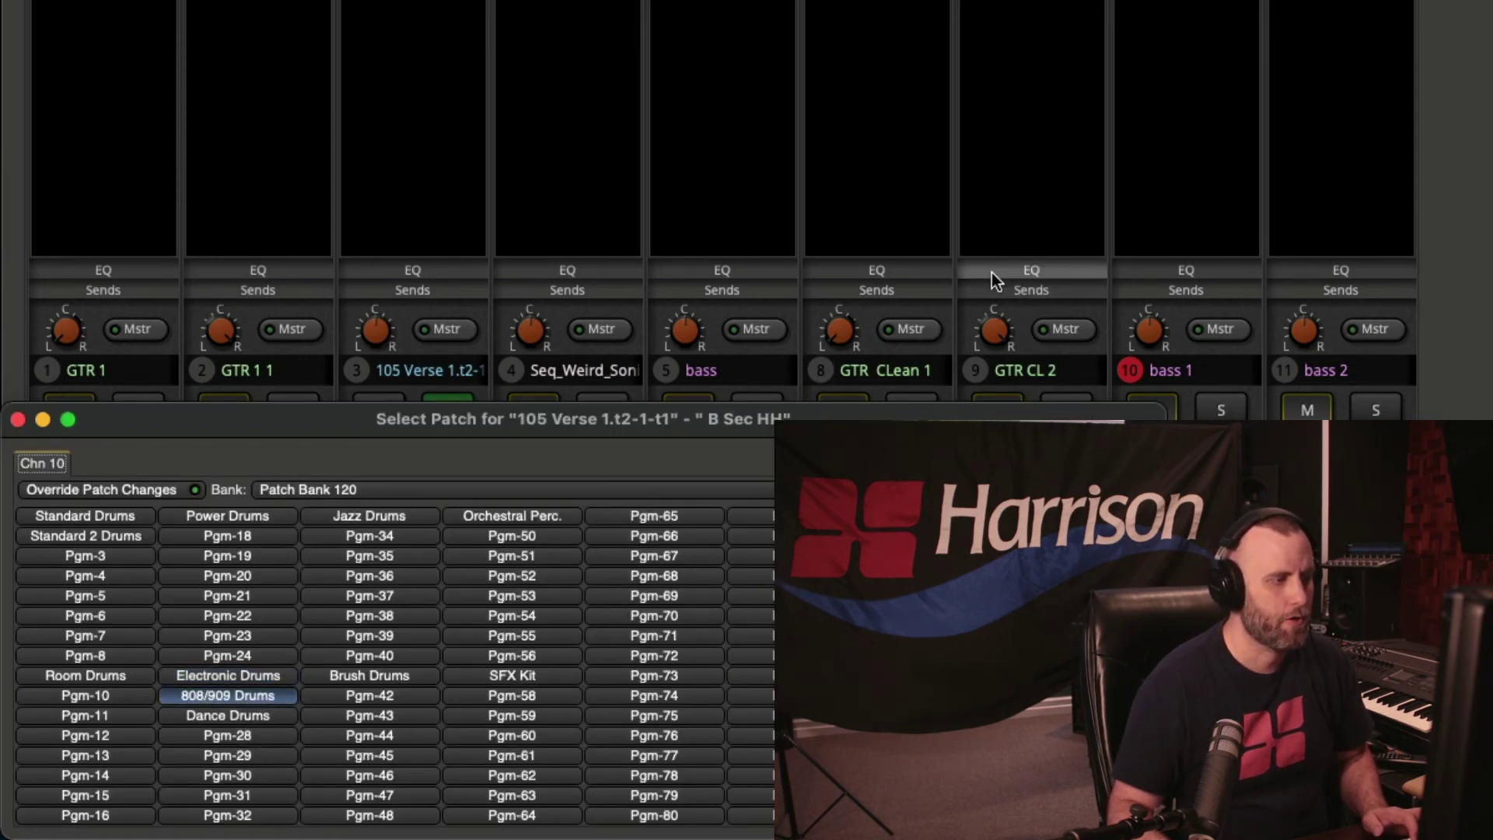
pyautogui.press('super+w')
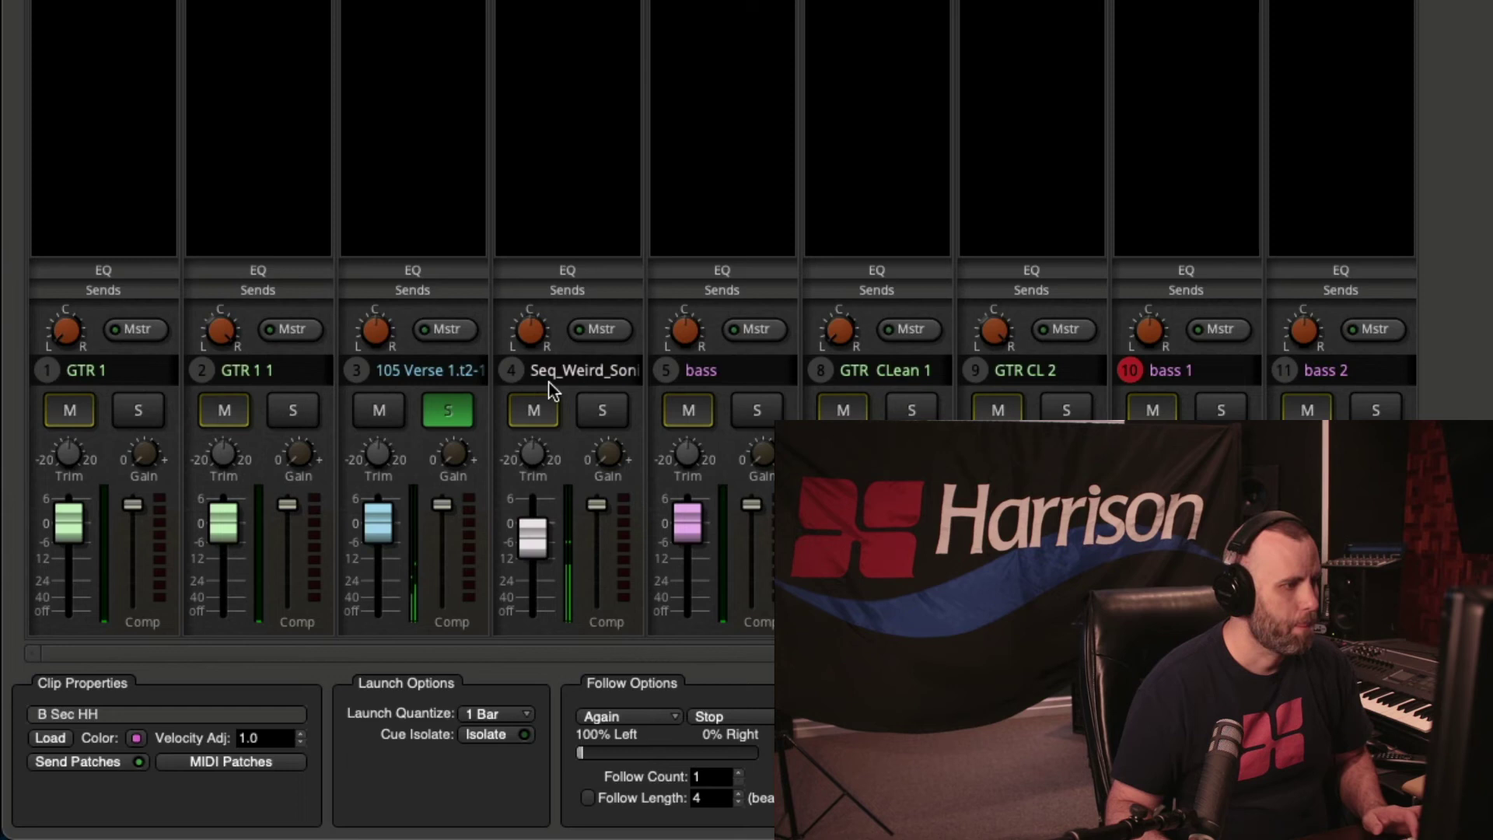
# Raise B Sec HH's velocity adjustment to 8.0 and unsolo track 3
pyautogui.scroll(8, 300, 734)
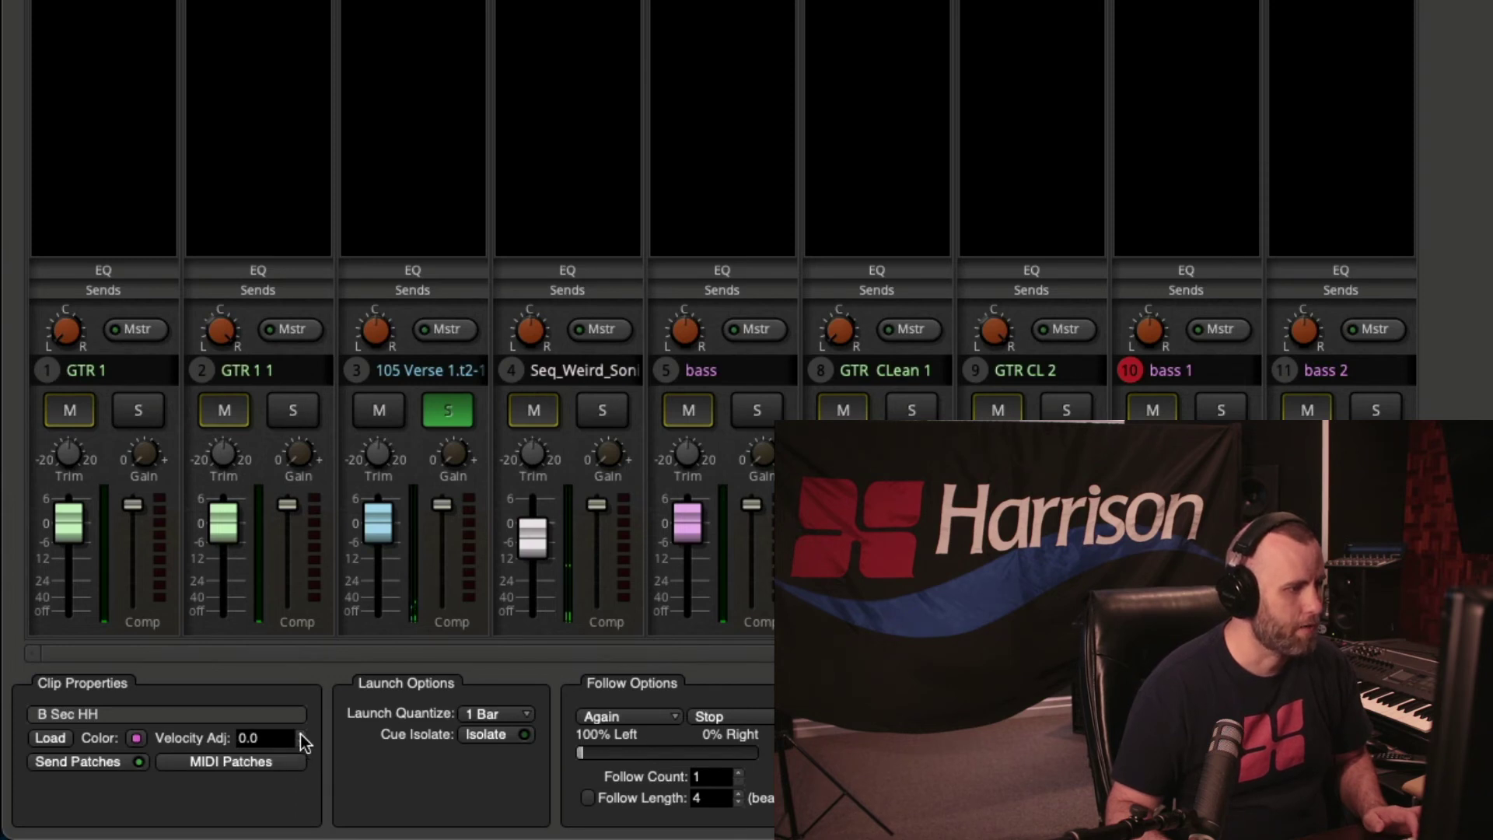
pyautogui.scroll(1, 302, 734)
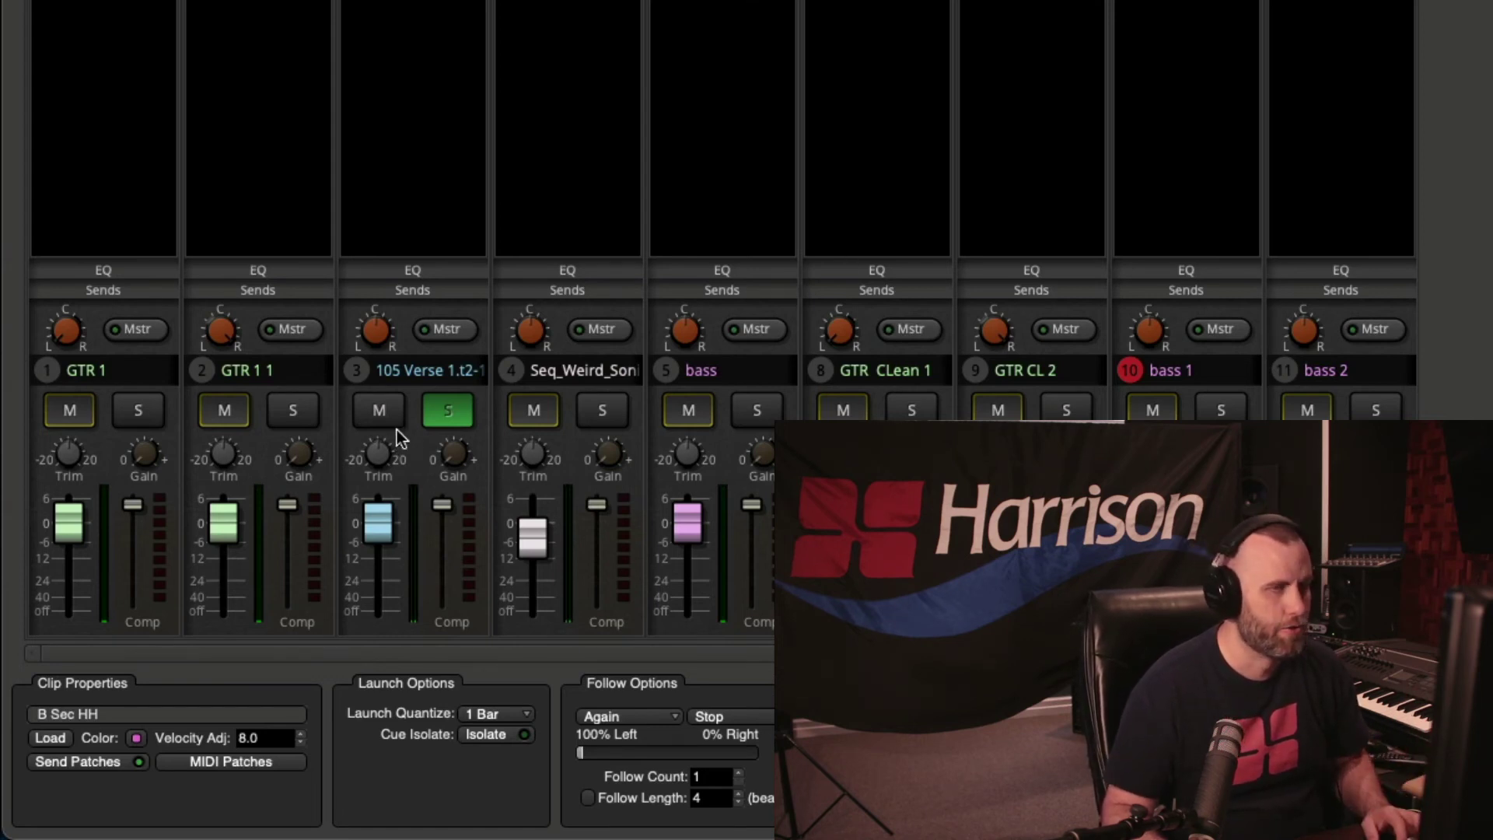
pyautogui.click(440, 414)
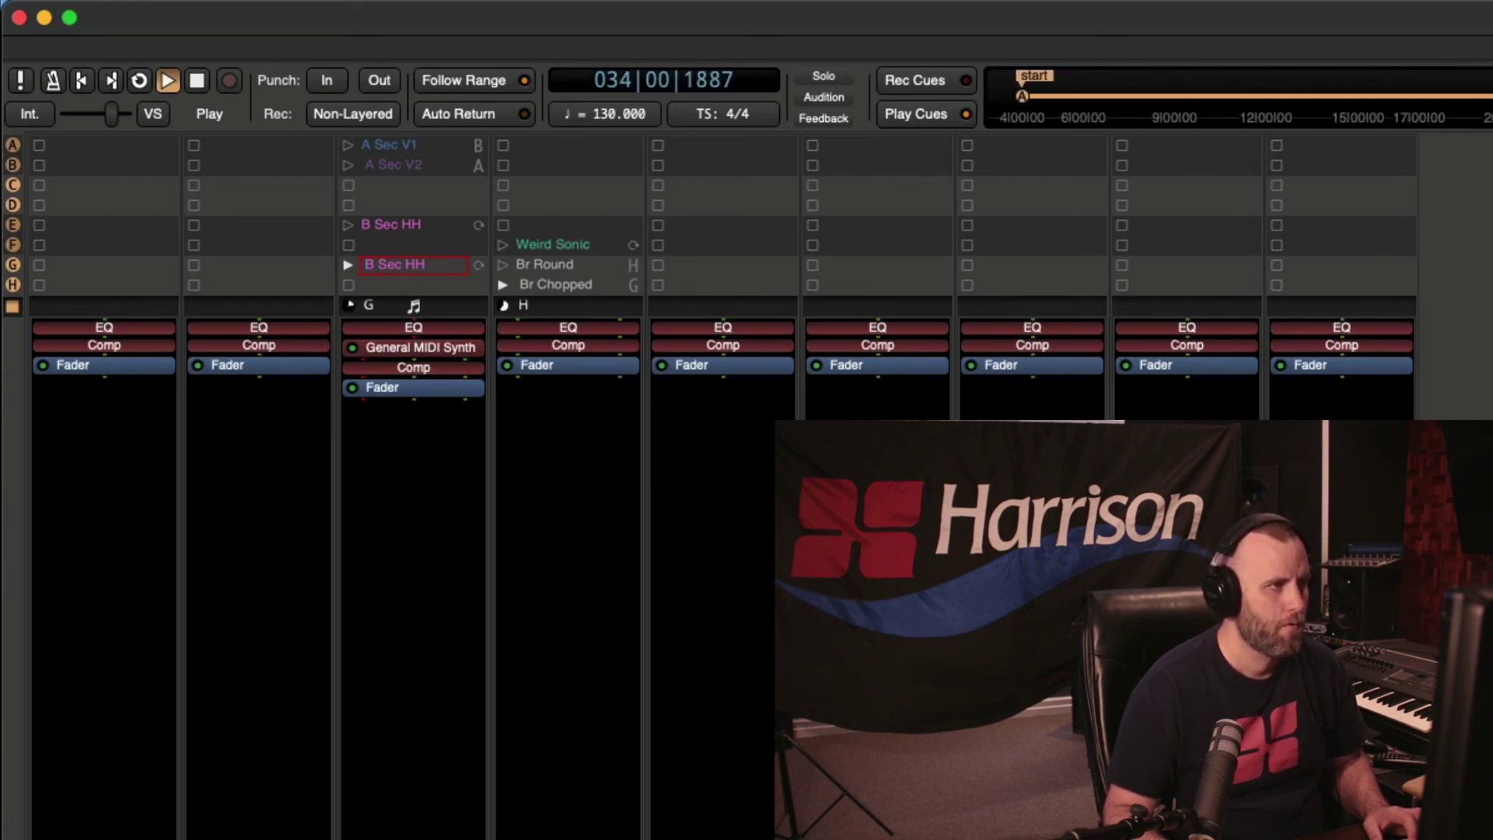
# Stop playback with the transport resting at 035|00|0099
pyautogui.press('space')
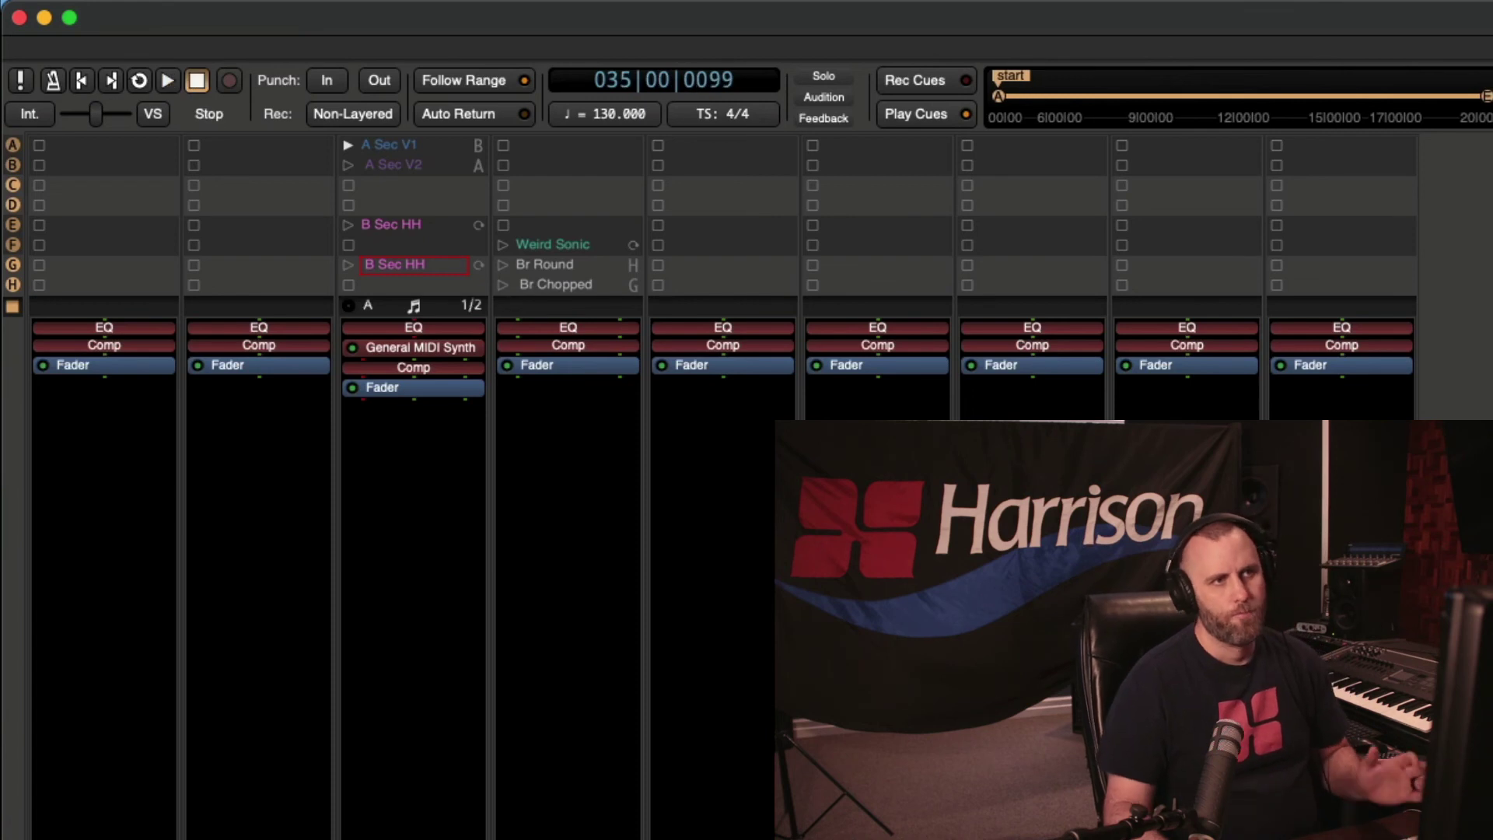